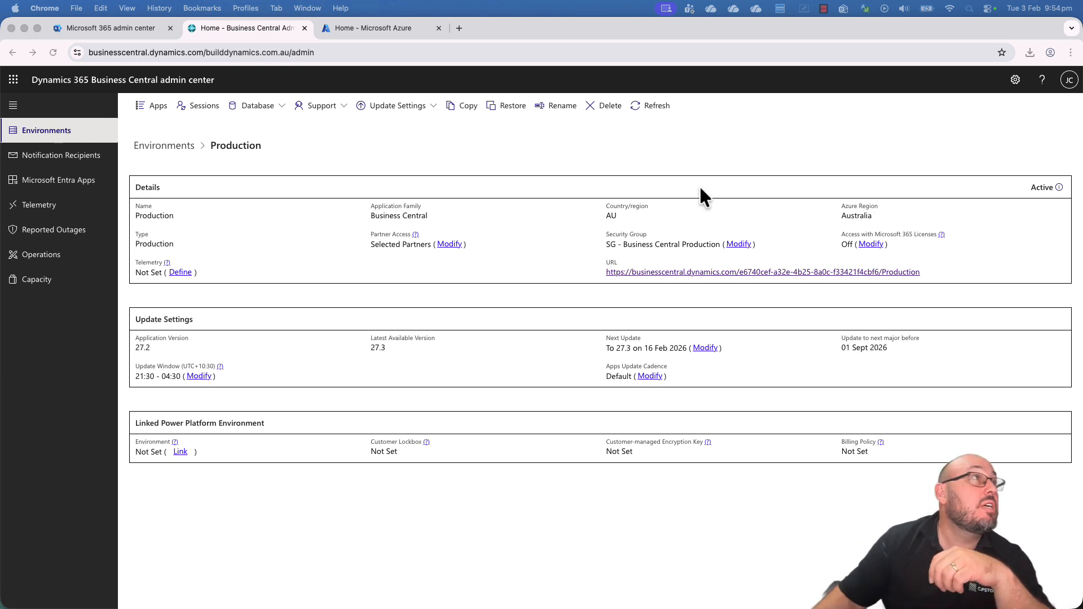
Open the Production environment's details from the environments list and look at its available database export actions
left_click(161, 148)
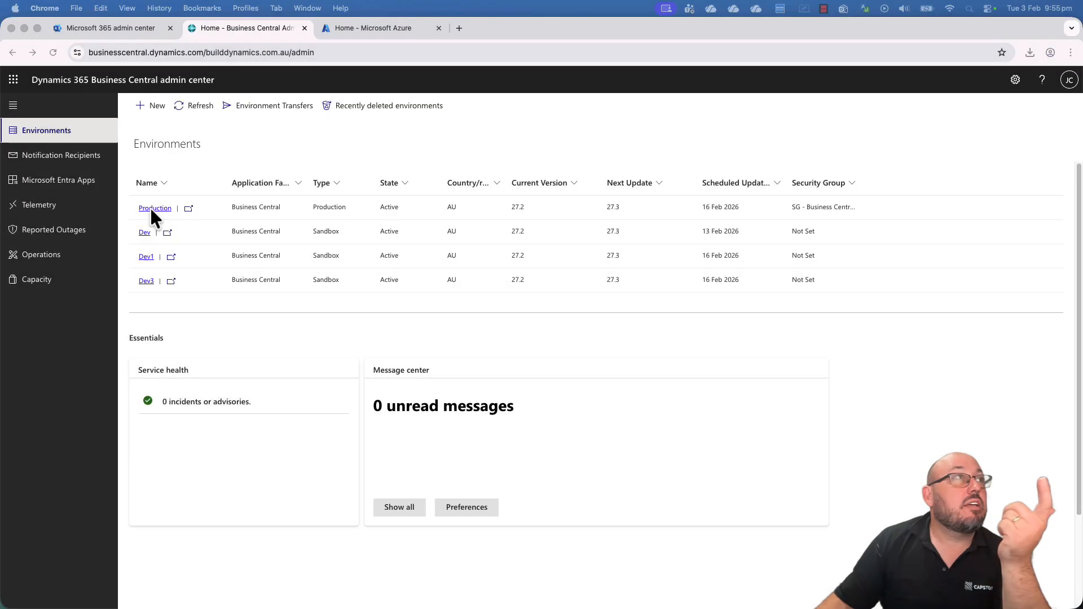
left_click(152, 208)
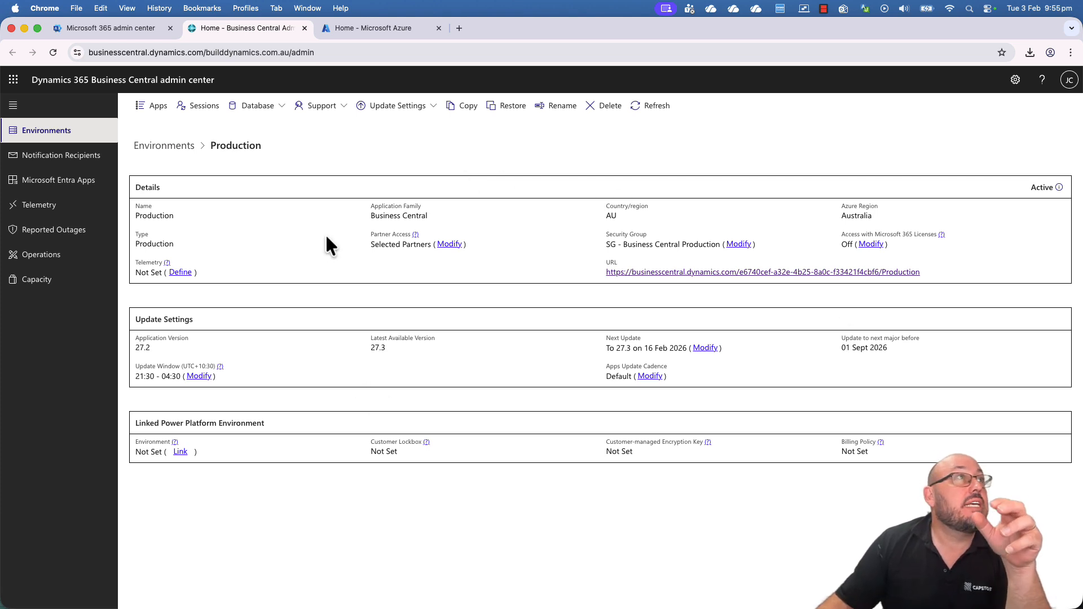
left_click(39, 132)
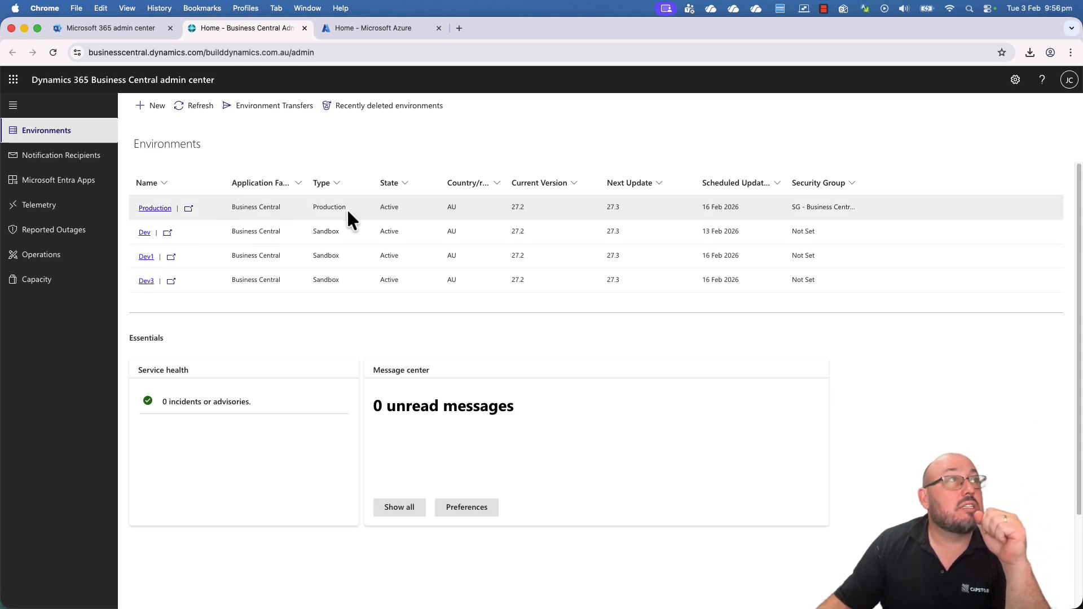
left_click(154, 208)
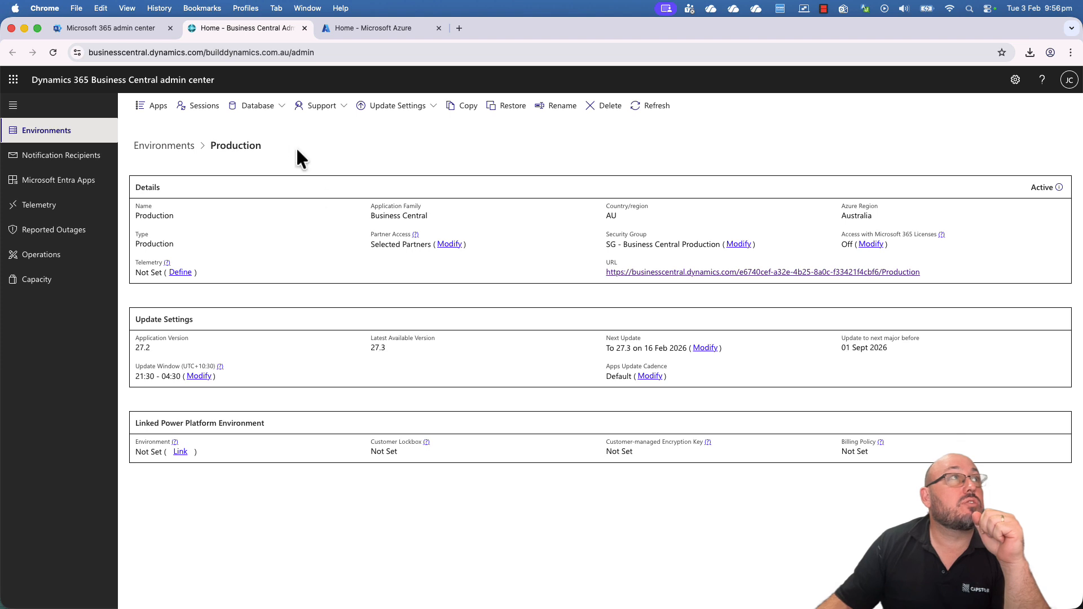
left_click(262, 108)
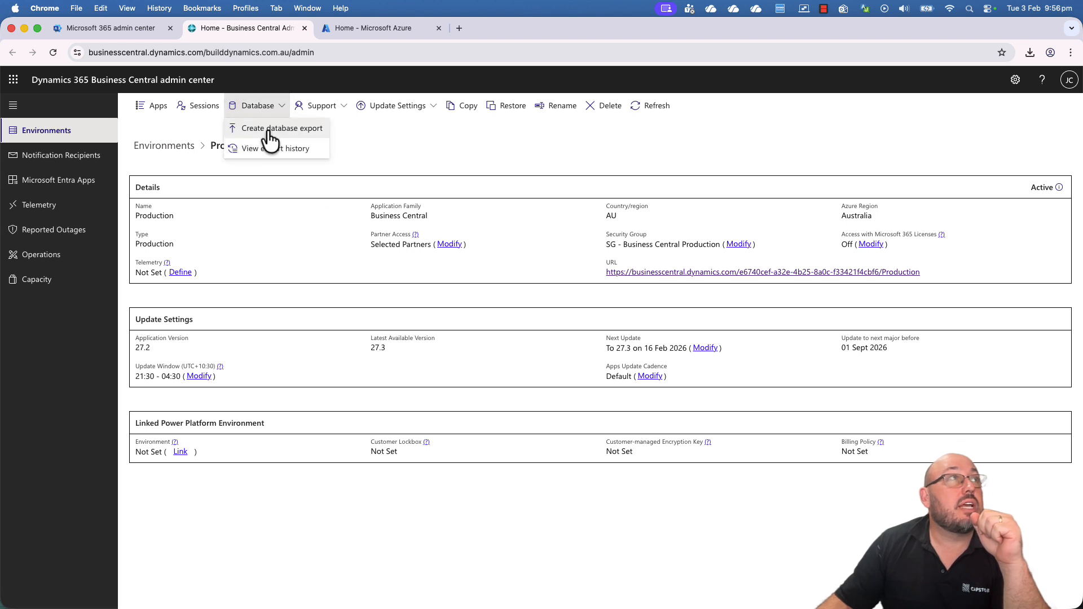
left_click(412, 145)
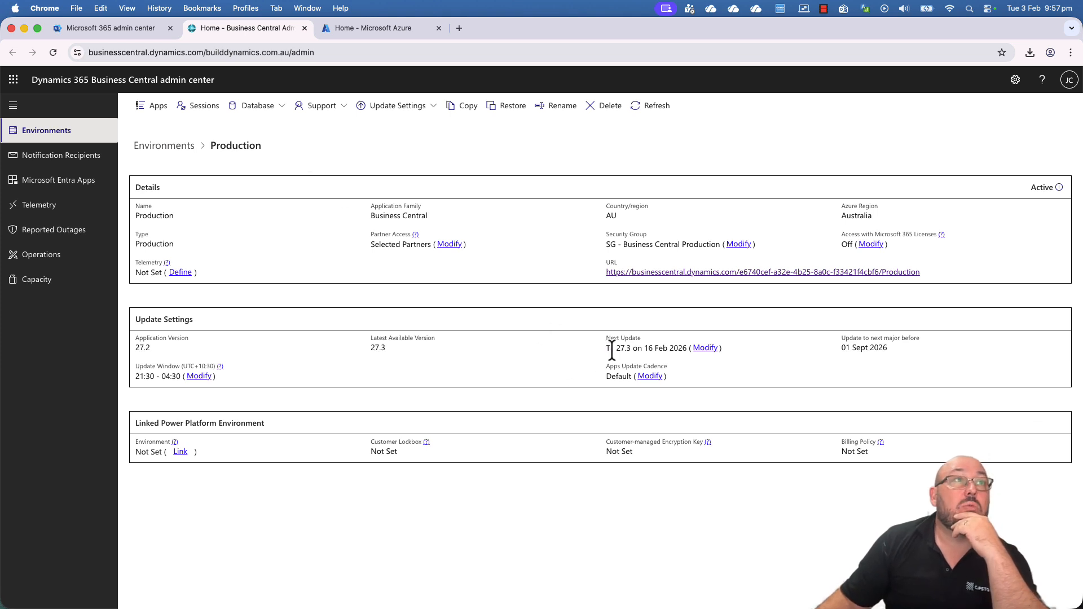
Examine the Production environment's next update, latest available version and current application version
mouse_move(606, 350)
left_mouse_down()
mouse_move(638, 350)
mouse_move(601, 347)
left_mouse_up()
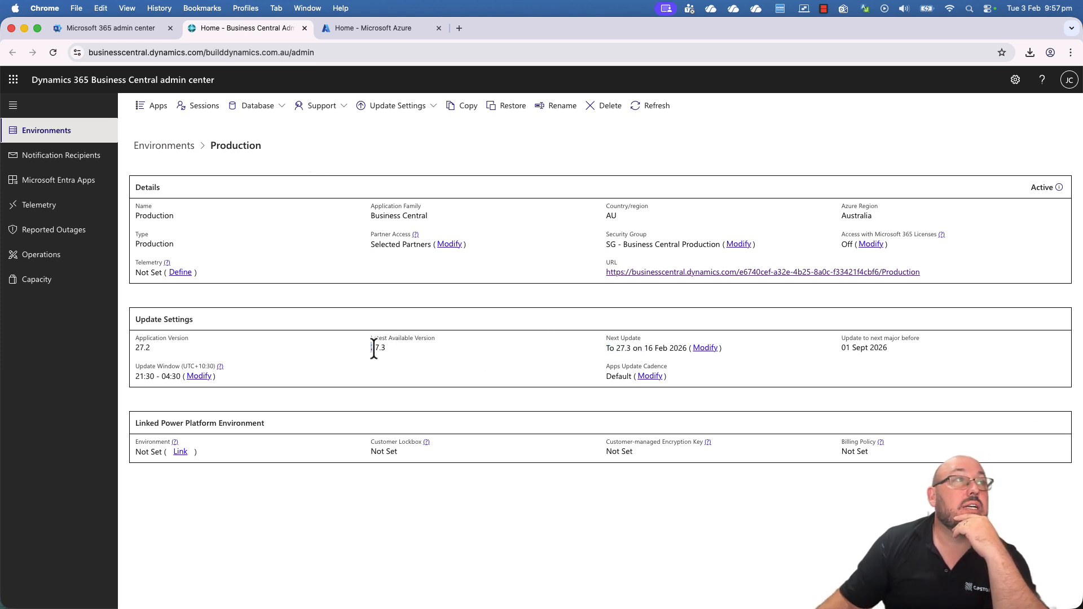
left_click_drag(370, 347, 385, 347)
left_click_drag(140, 348, 161, 349)
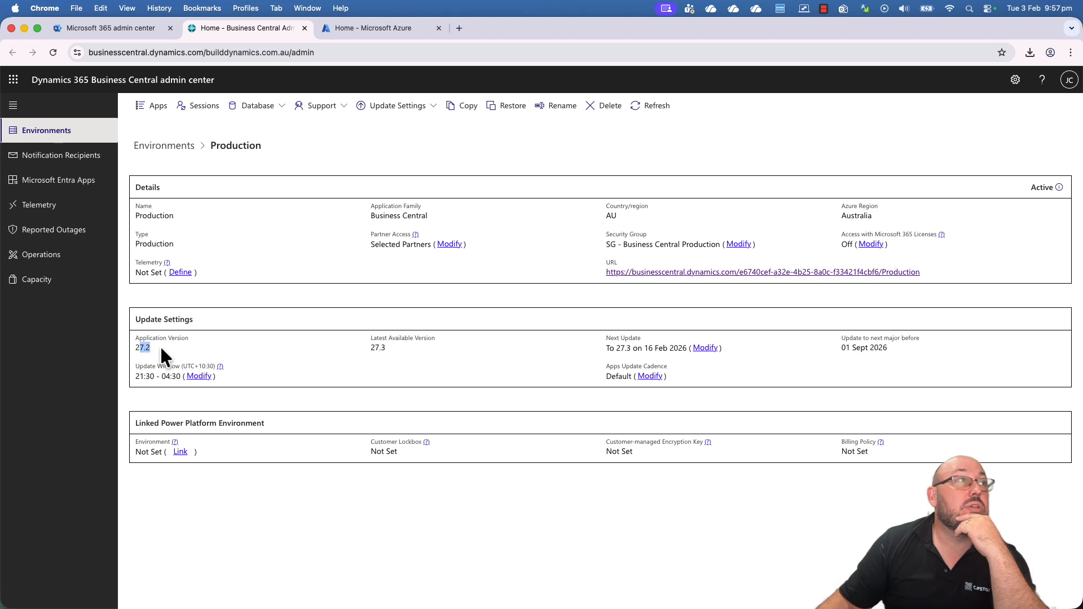
left_click(164, 350)
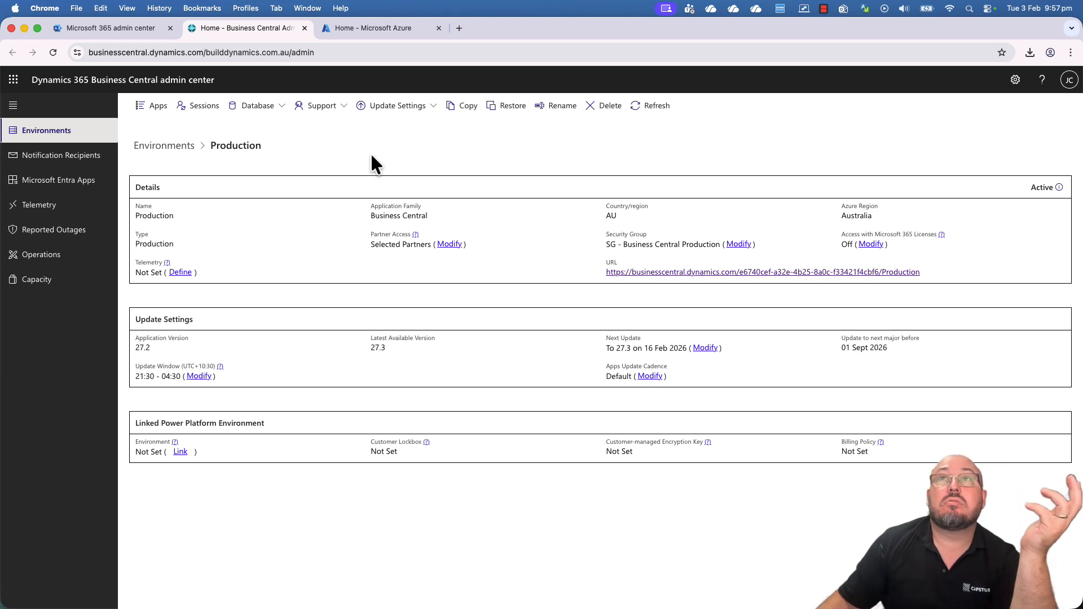
Start a database export for the Production environment and check its file name and SAS URI fields
left_click(258, 108)
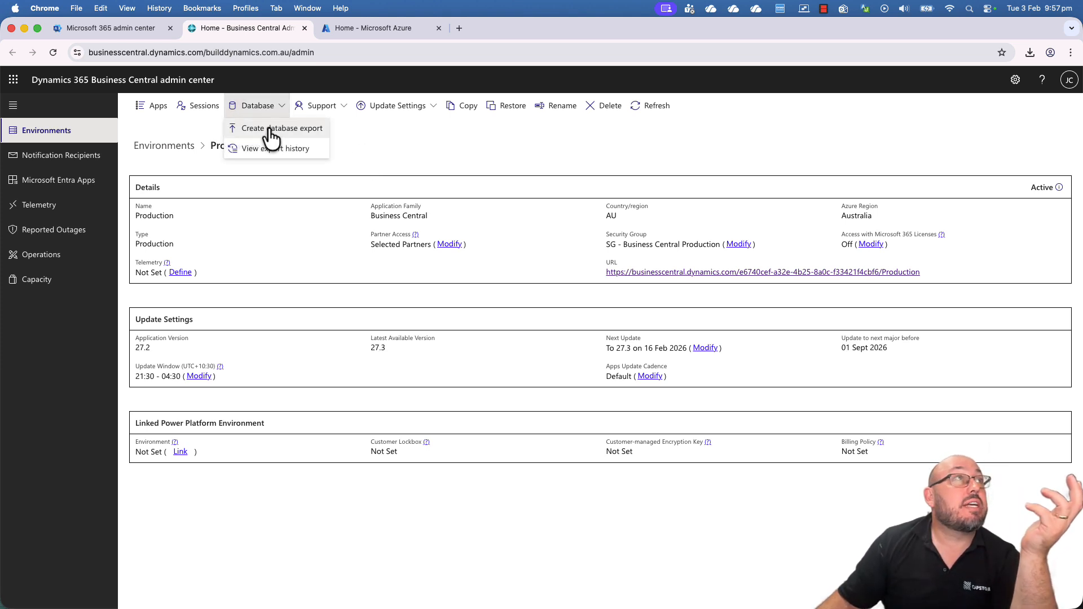
left_click(270, 130)
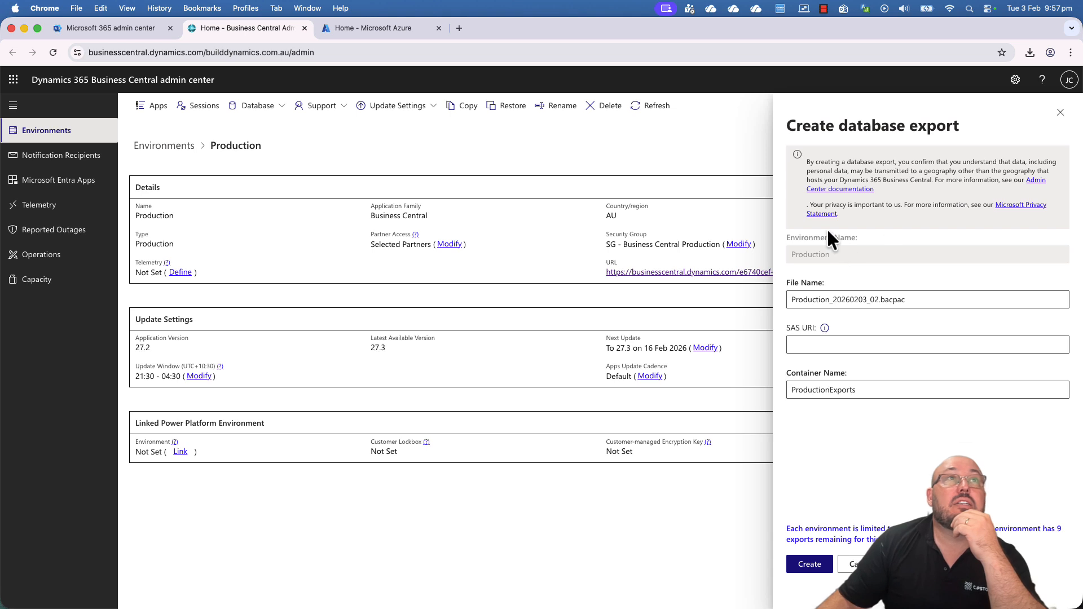
left_click(807, 301)
left_click_drag(927, 301, 769, 300)
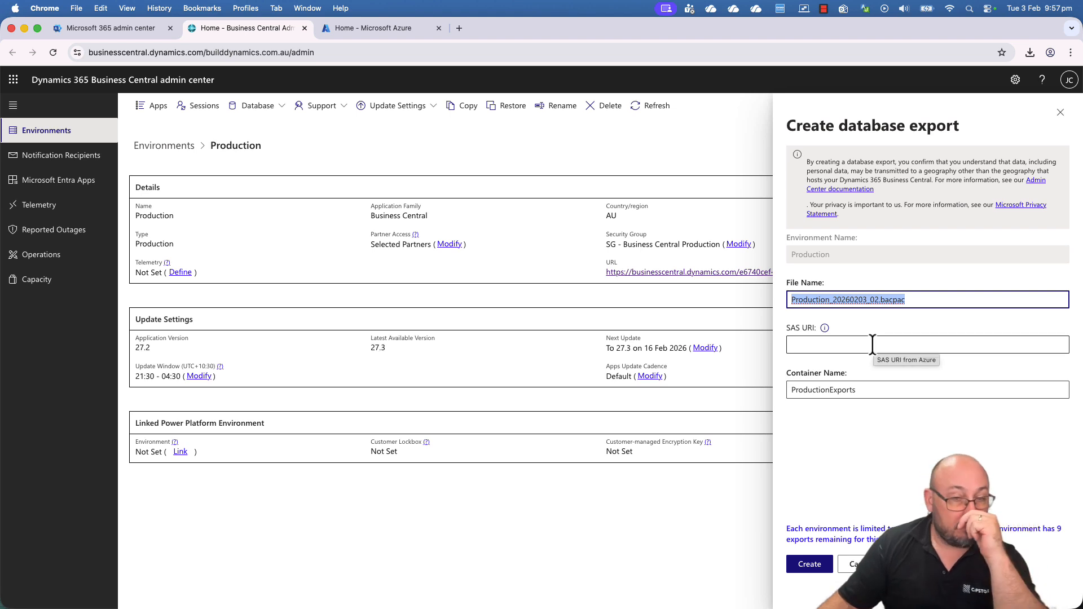
left_click(799, 342)
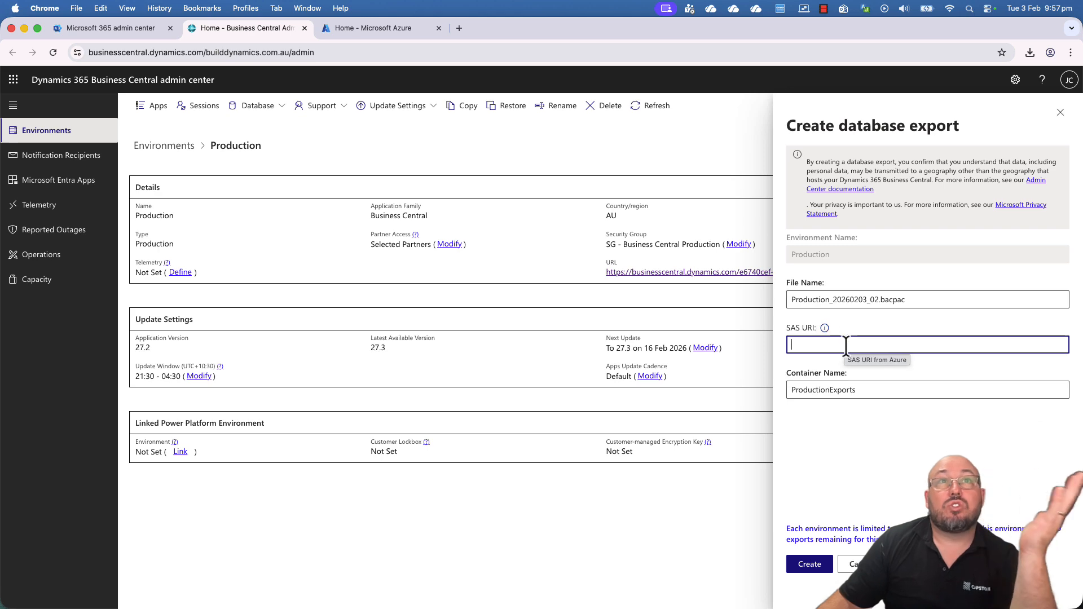
Open the help article for the SAS URI and read the sections on setting up Azure storage and generating a shared access signature
left_click(824, 327)
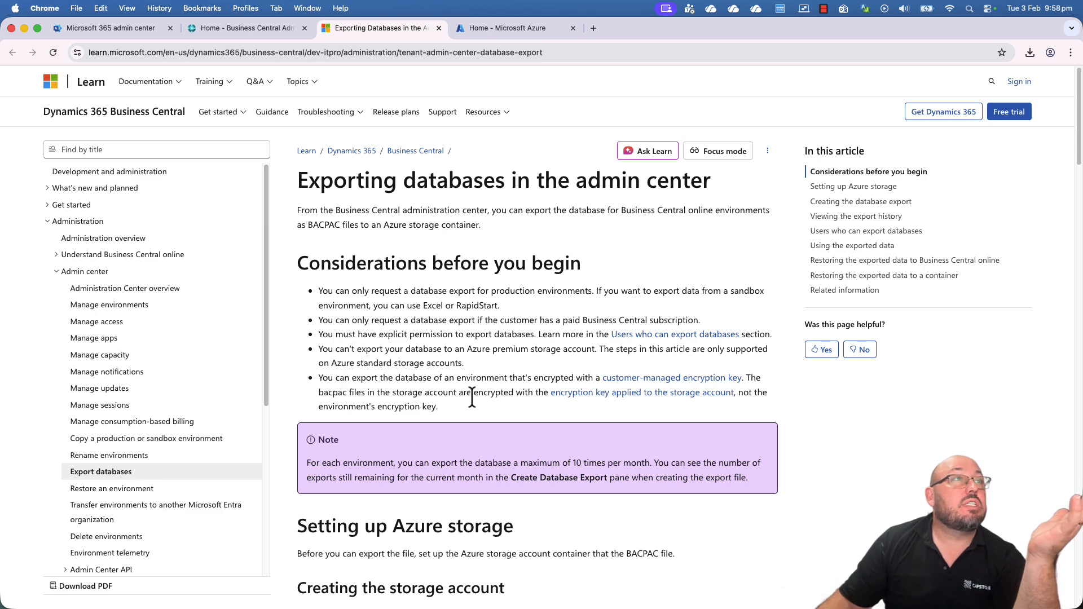
scroll(472, 398, "down", 5)
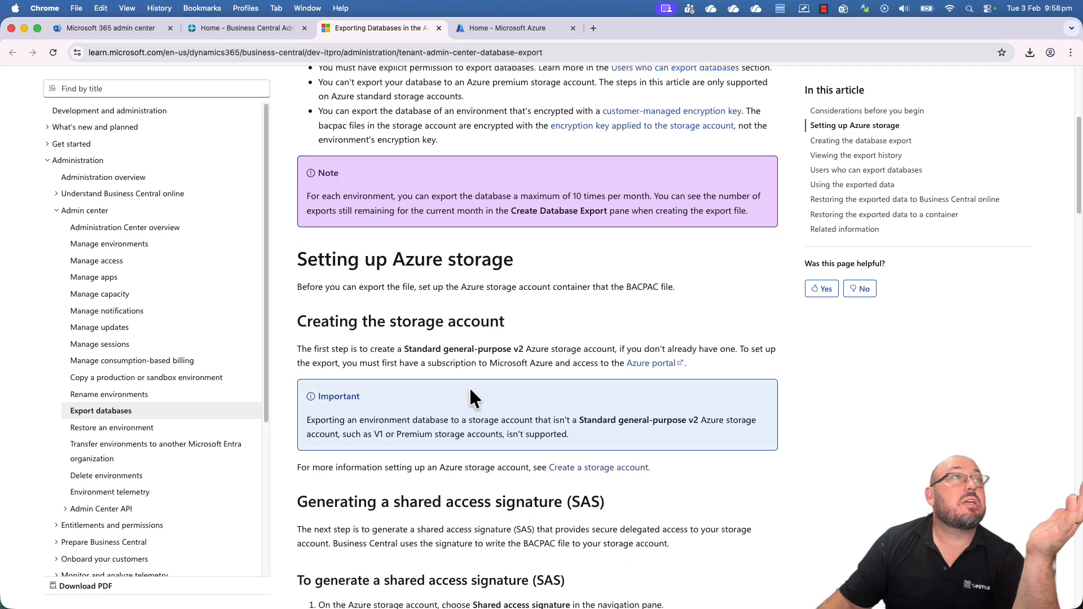
scroll(475, 372, "down", 2)
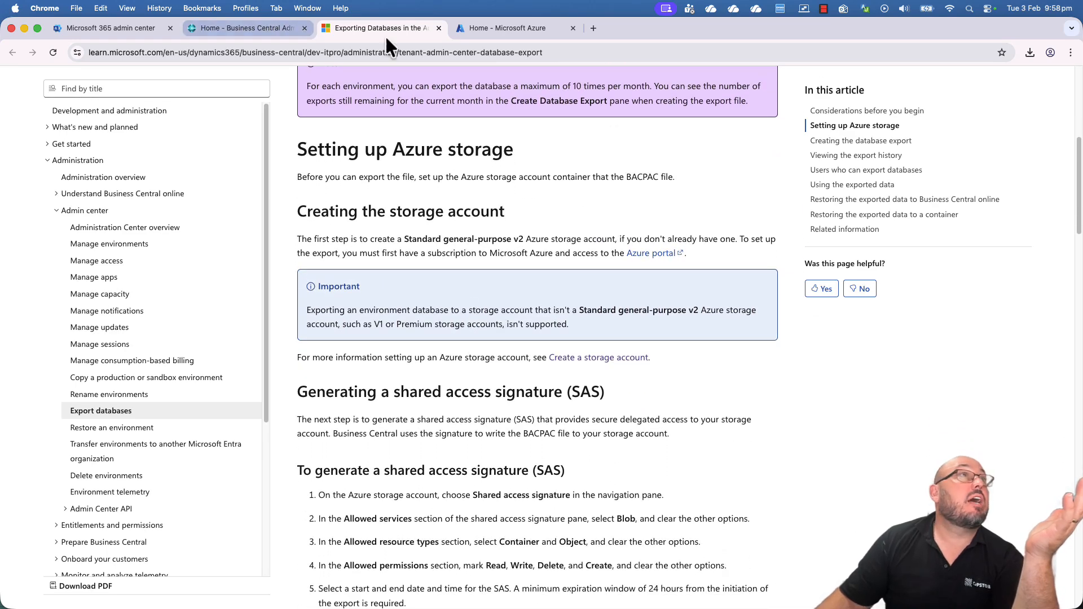
Switch to the Azure portal and start creating a new storage account
left_click(523, 28)
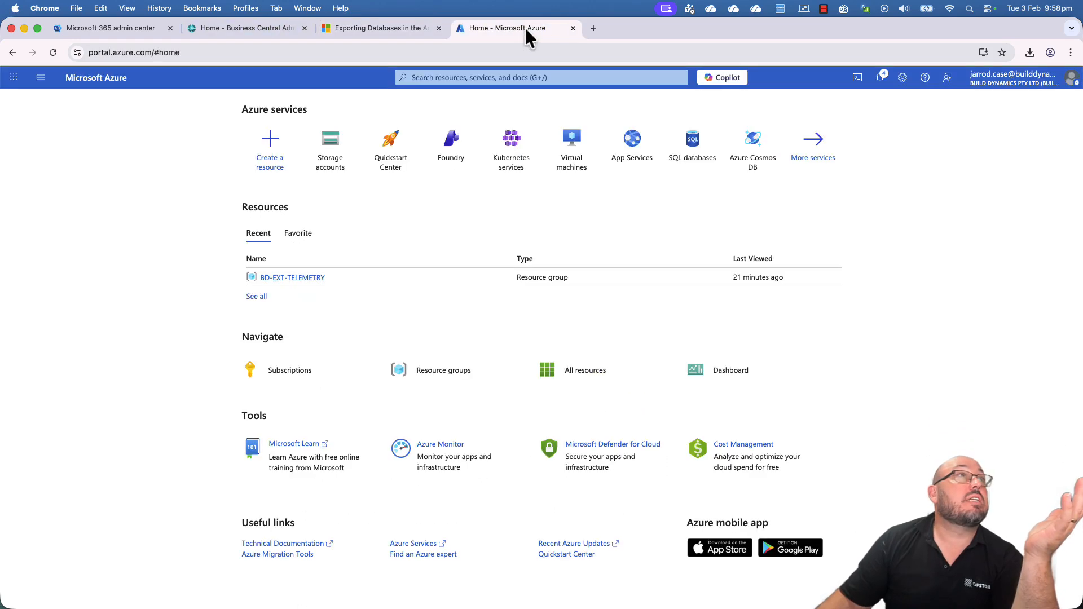
left_click(333, 153)
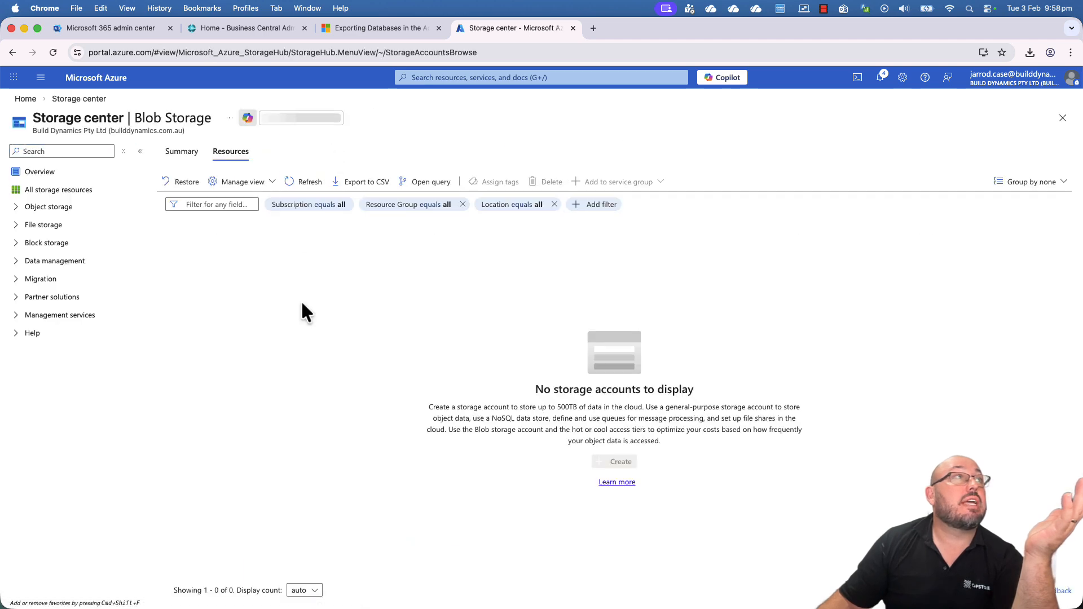
left_click(178, 182)
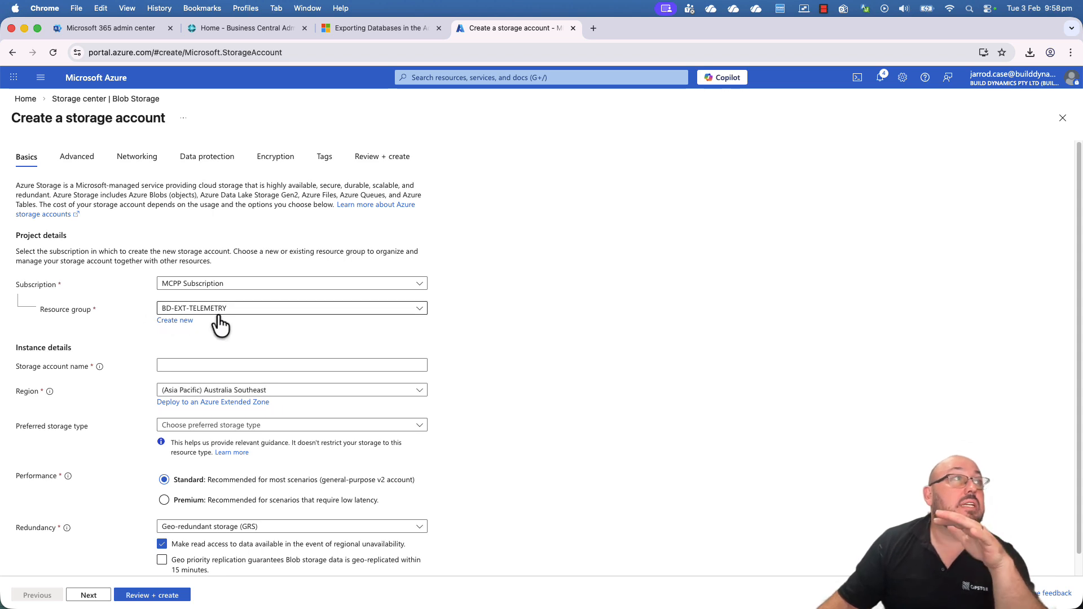
Create a new resource group named BD-BC-Services for the storage account
left_click(189, 321)
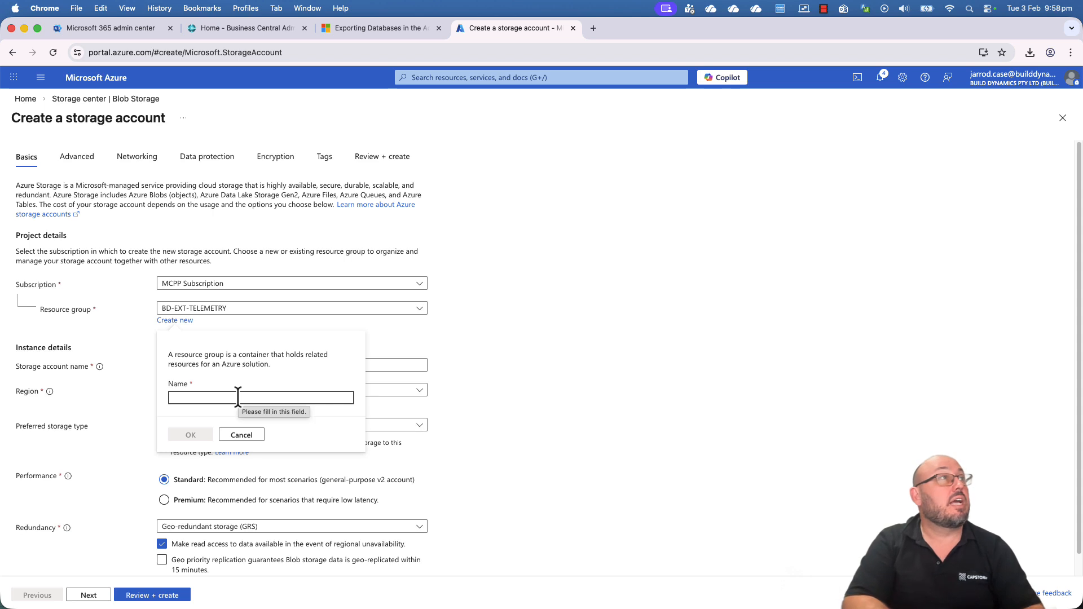
type("BD-BC")
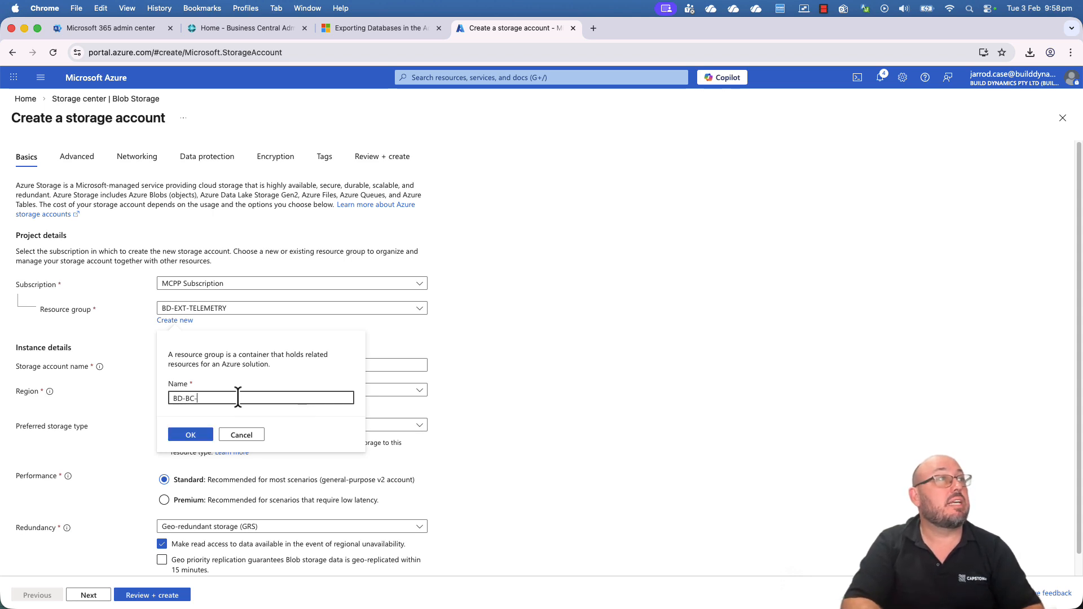
type("-Services")
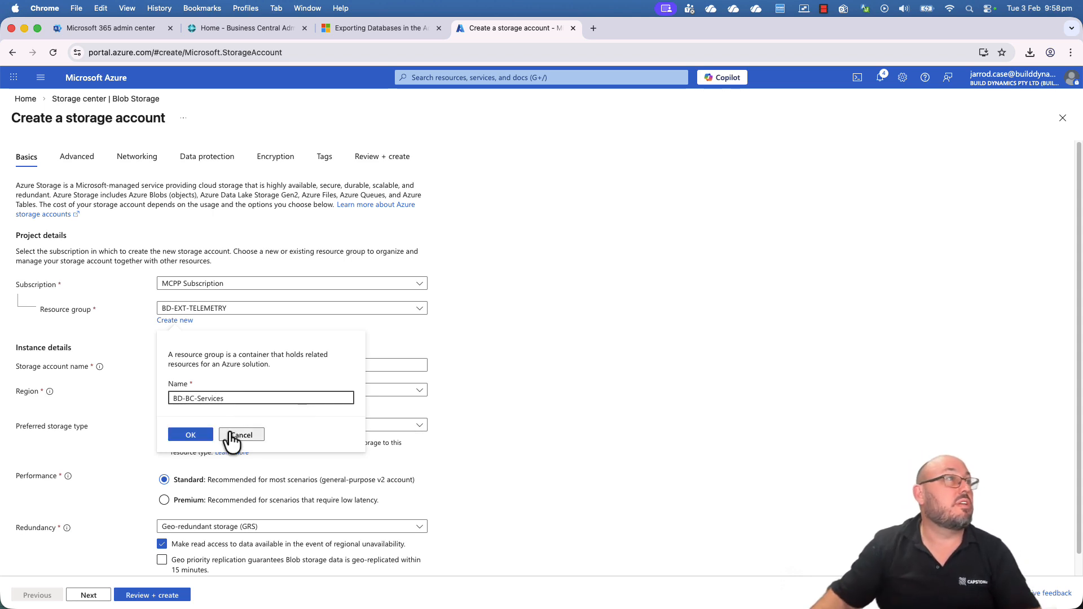
left_click(196, 436)
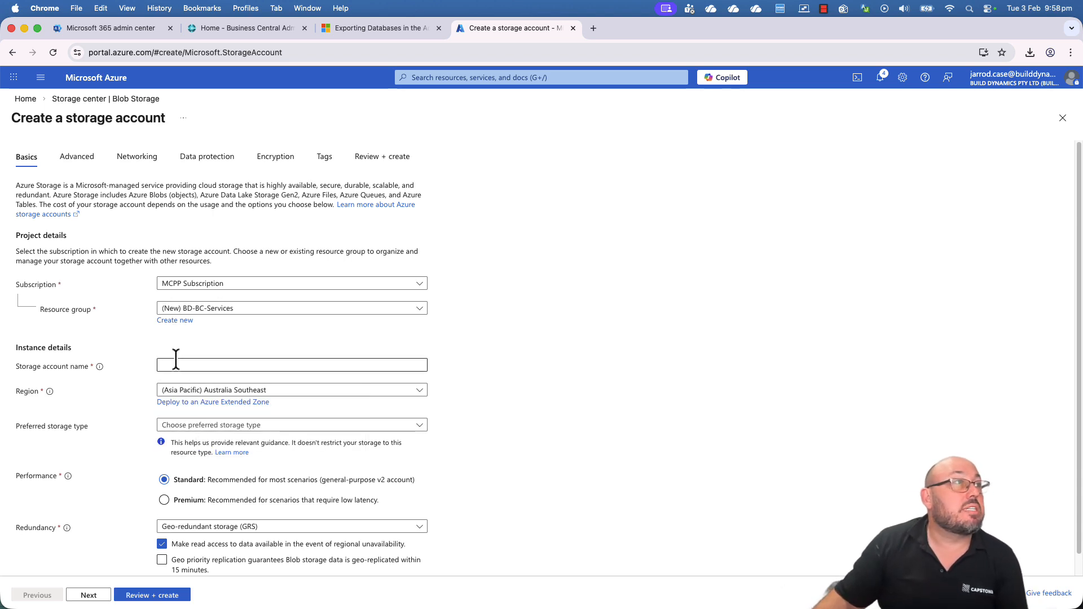
Name the storage account bdbcsqldbexport
left_click(192, 363)
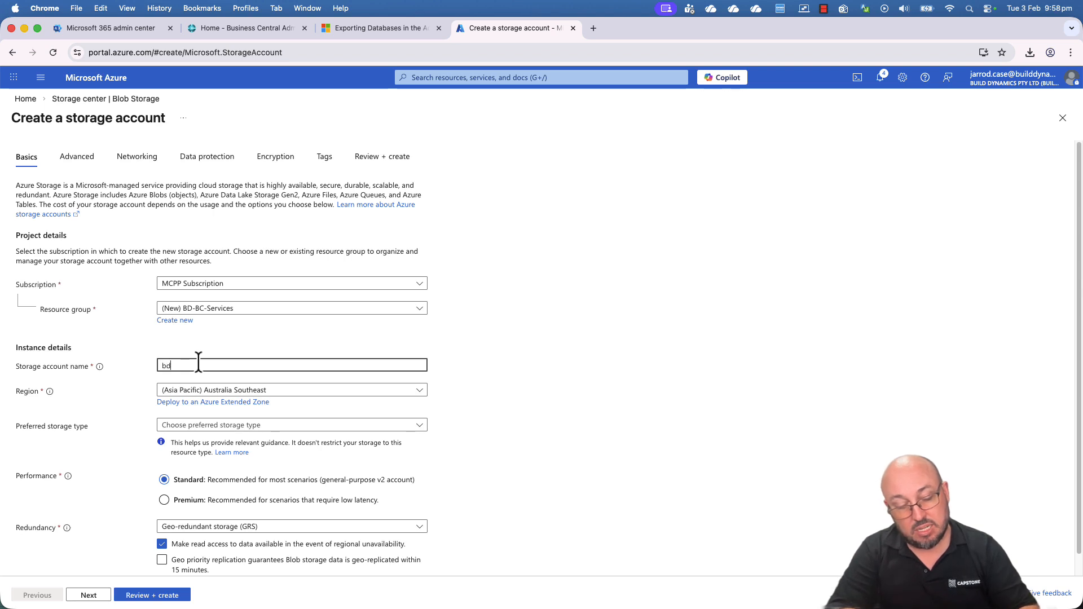
type("bcsqld")
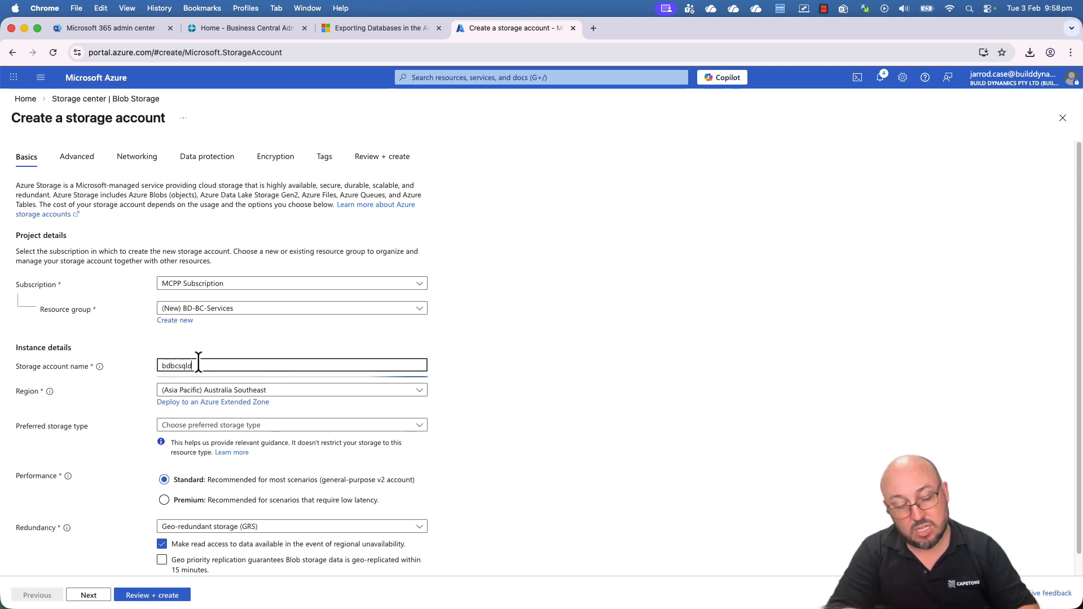
type("bexport")
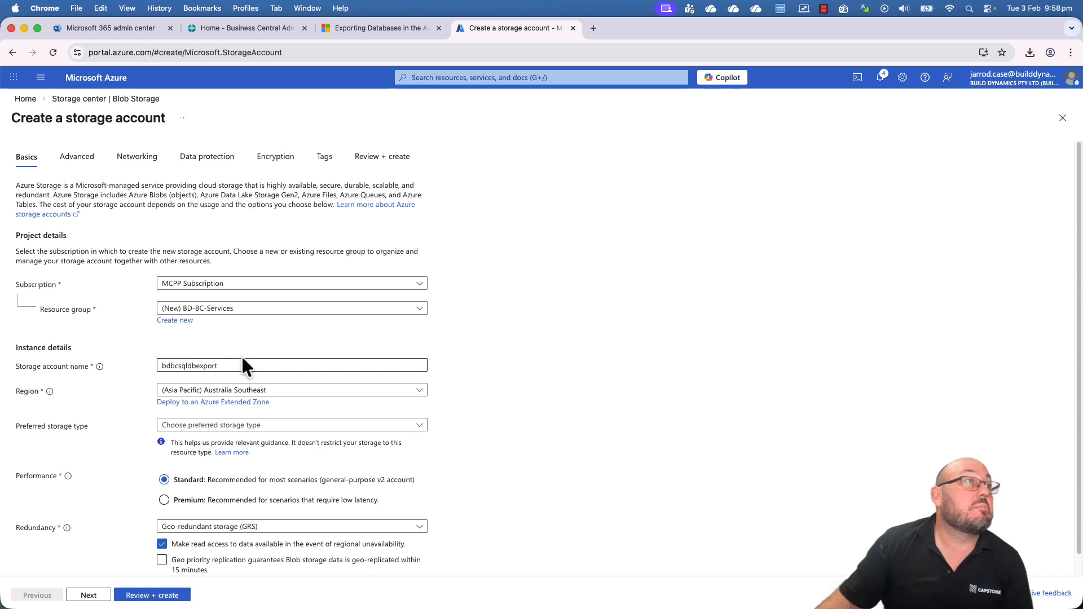
Browse the regions available for the storage account
left_click(250, 391)
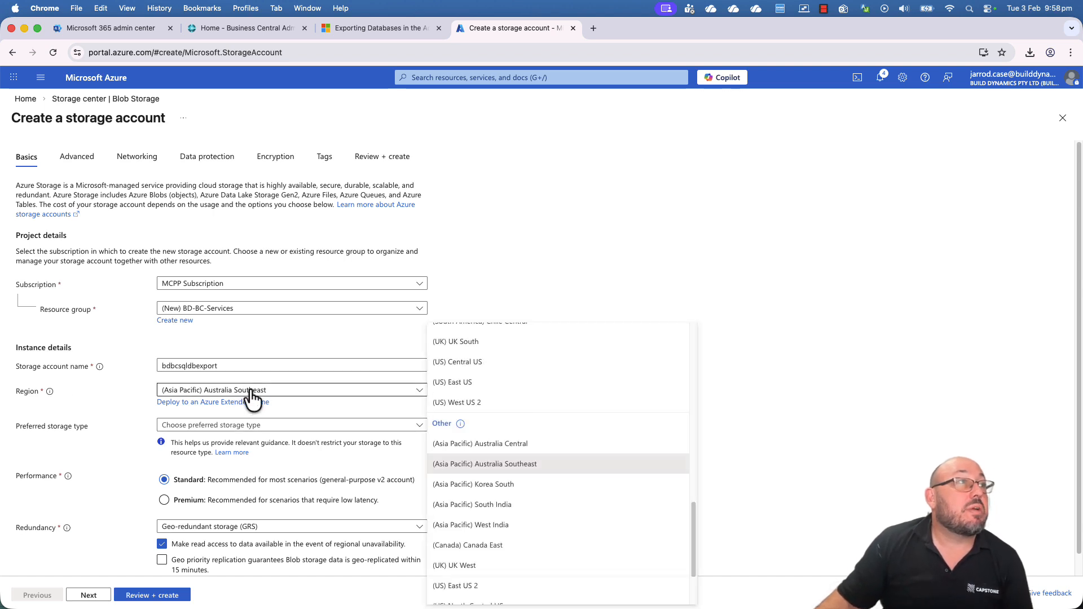
scroll(517, 472, "up", 10)
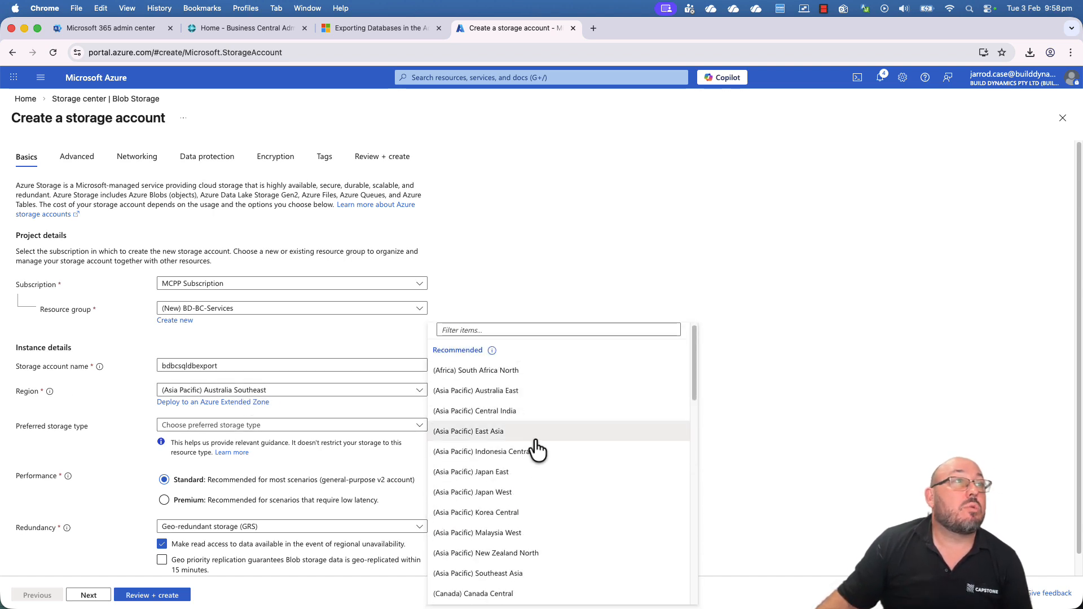
scroll(536, 454, "down", 12)
left_click(821, 458)
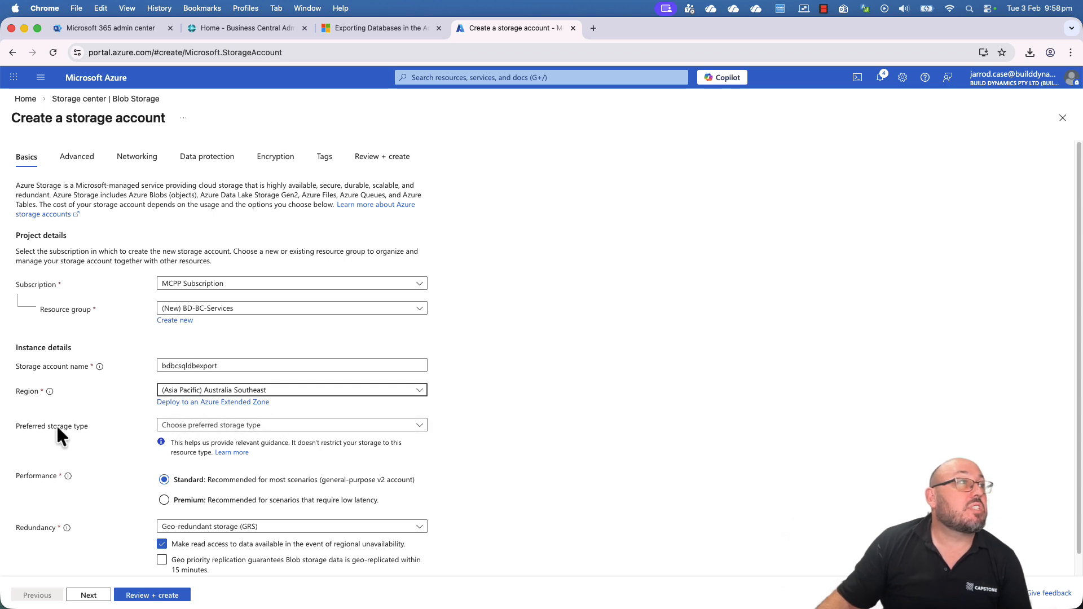
Set the preferred storage type to Azure Blob Storage or Azure Data Lake Storage Gen 2, with Standard performance
left_click(265, 430)
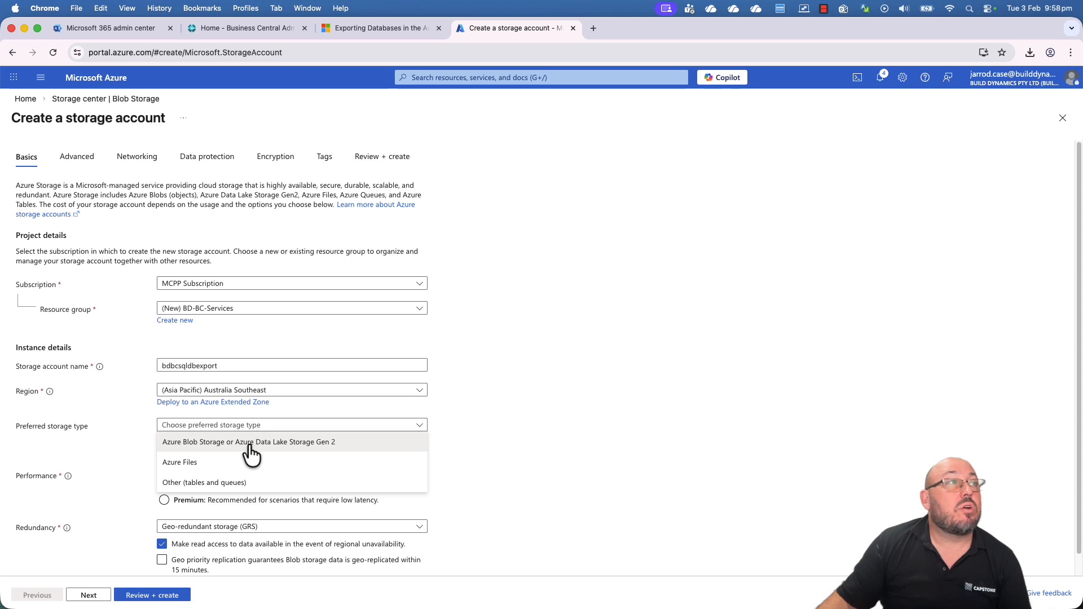
left_click(300, 445)
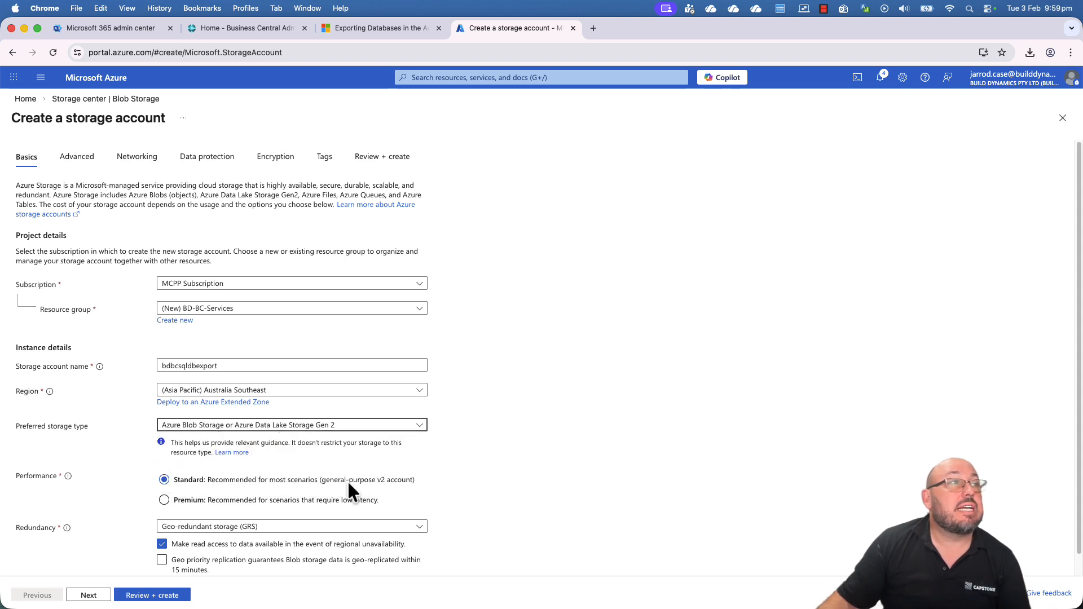
left_click(321, 482)
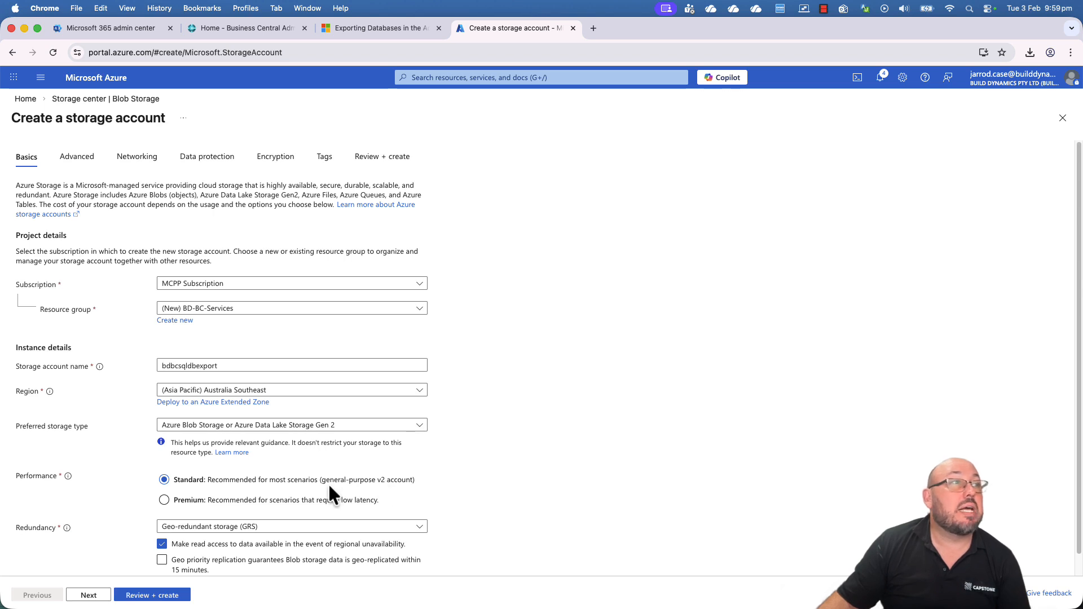
Set the storage account's redundancy to Locally-redundant storage (LRS)
scroll(384, 480, "down", 1)
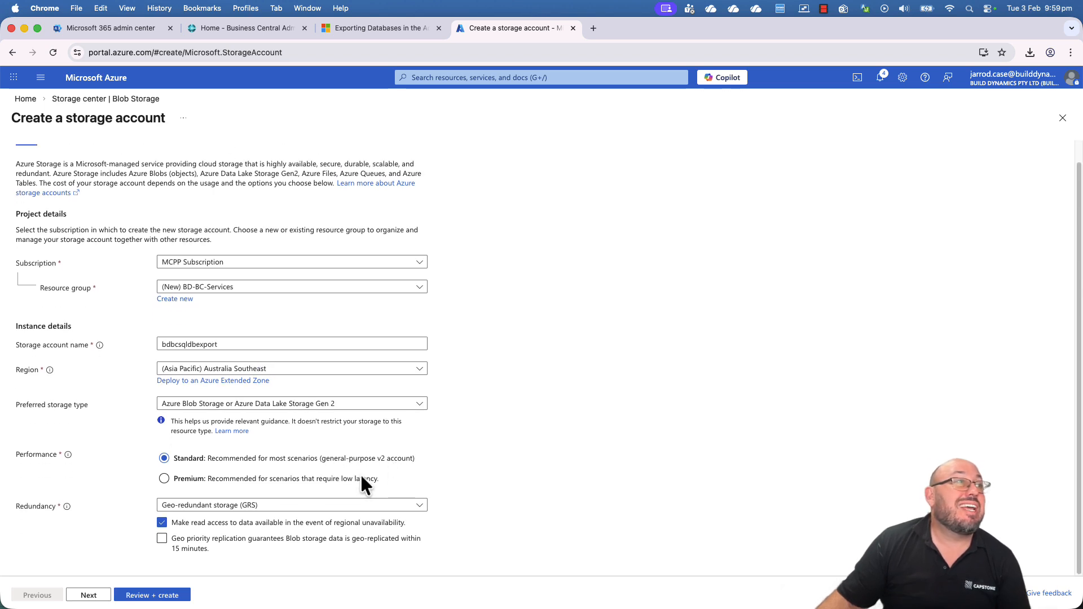
left_click(219, 508)
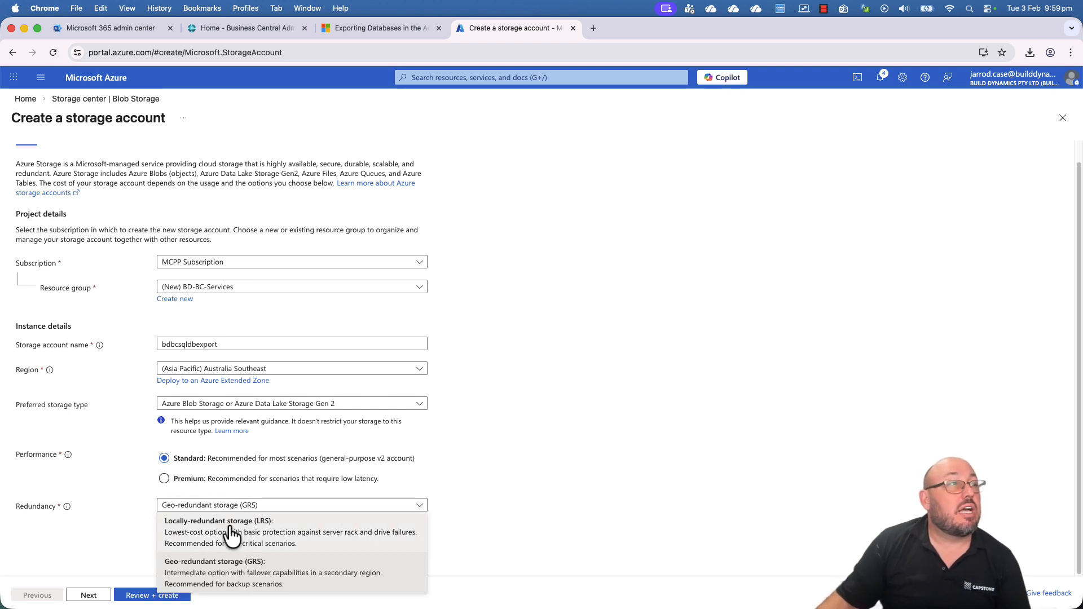
left_click(231, 533)
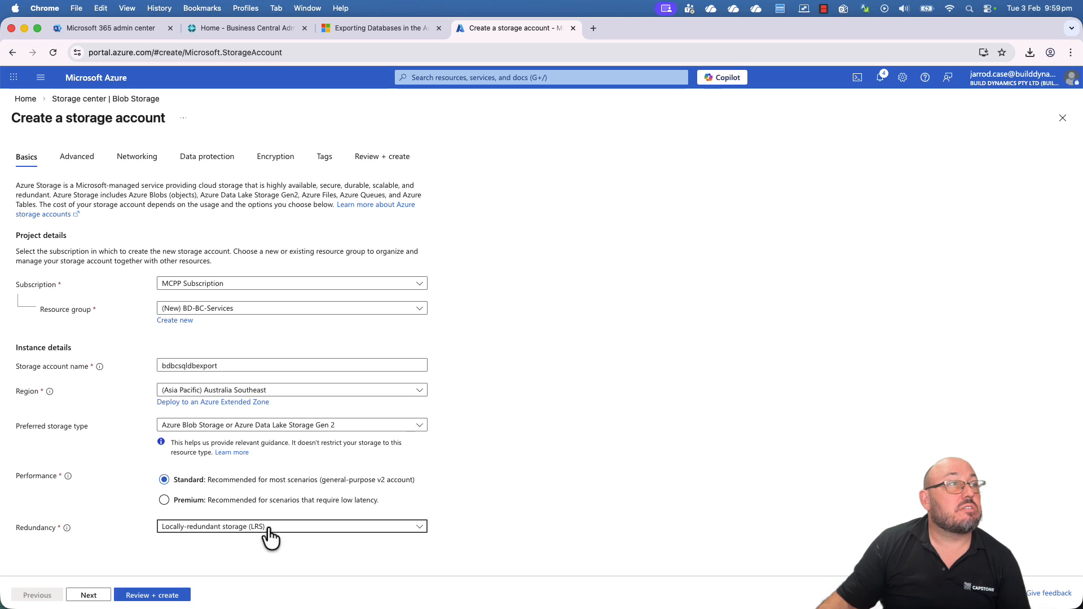
Review and create the bdbcsqldbexport storage account with its configured settings, and dismiss the deployment notification
left_click(152, 596)
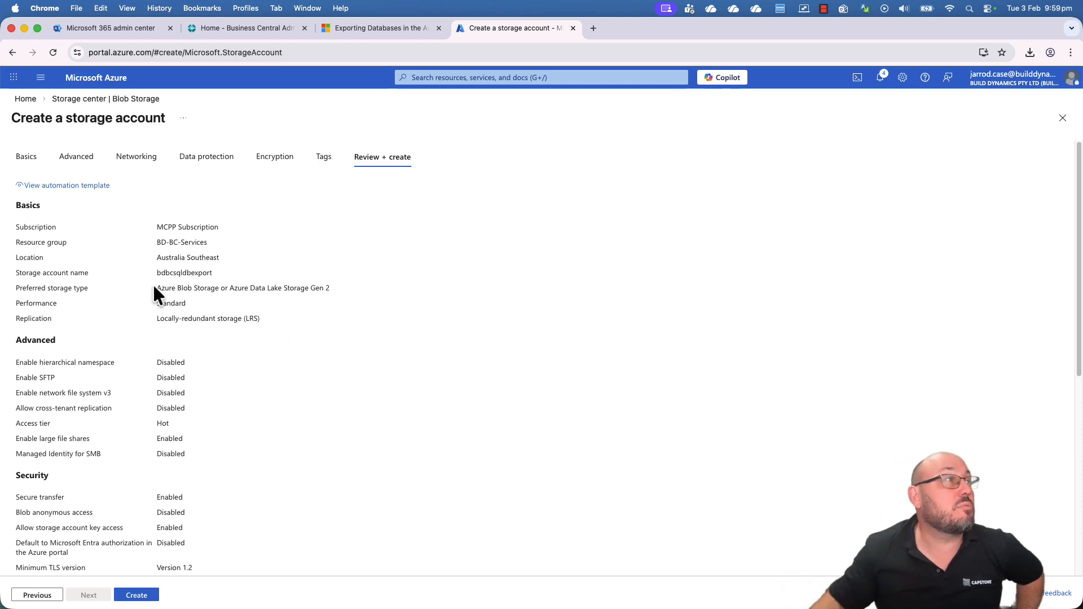
left_click(137, 595)
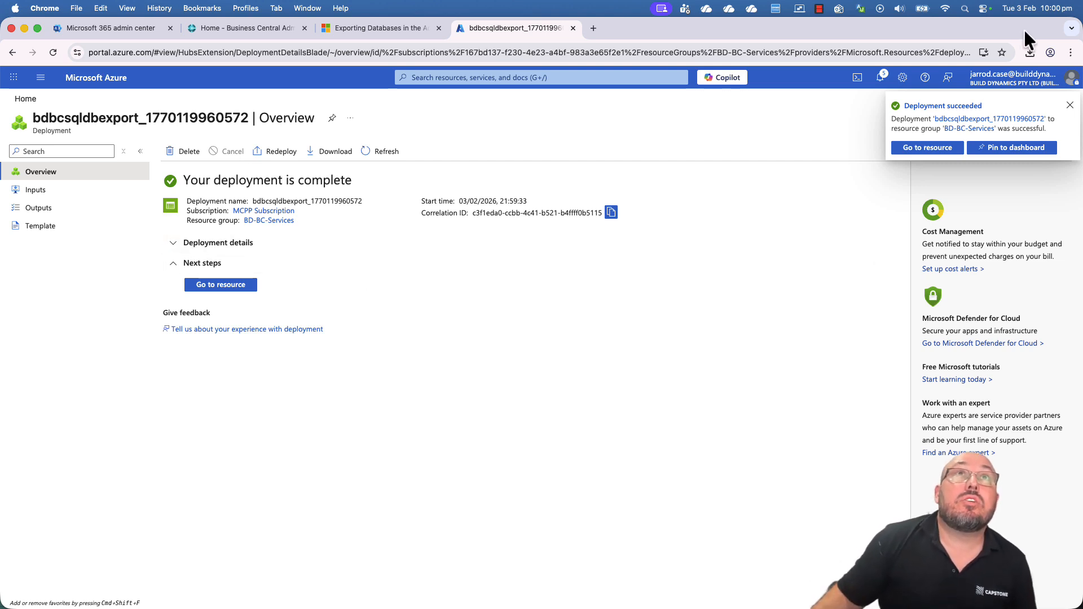
left_click(1070, 107)
Open the bdbcsqldbexport storage account from the list of Azure storage accounts
left_click(26, 99)
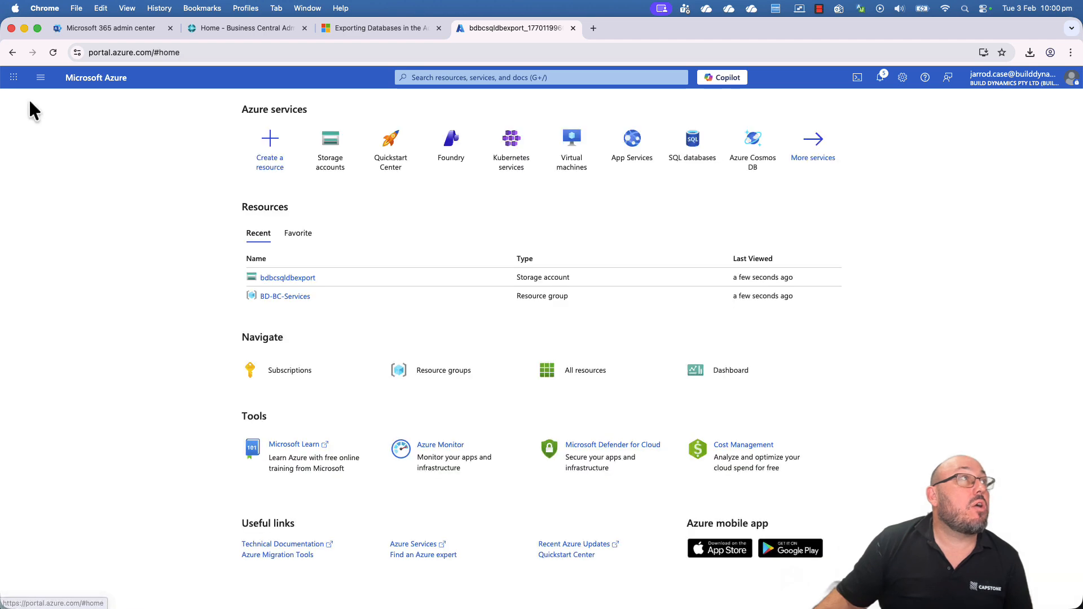
left_click(326, 164)
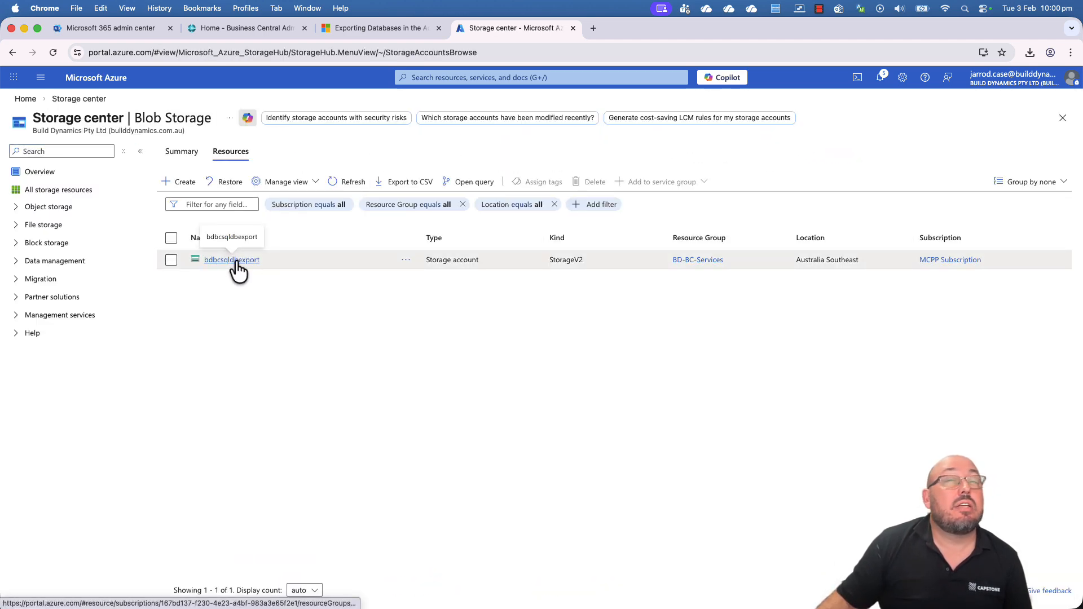
left_click(235, 260)
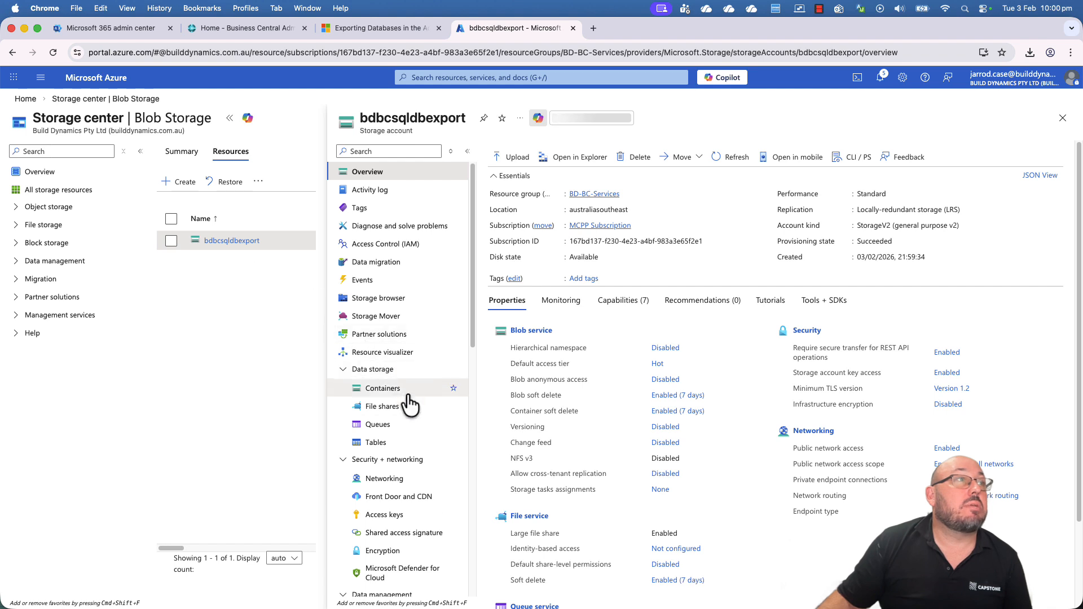
Locate the storage account's Shared access signature settings by searching the page for "shared", and open them
scroll(412, 491, "down", 2)
scroll(411, 490, "down", 7)
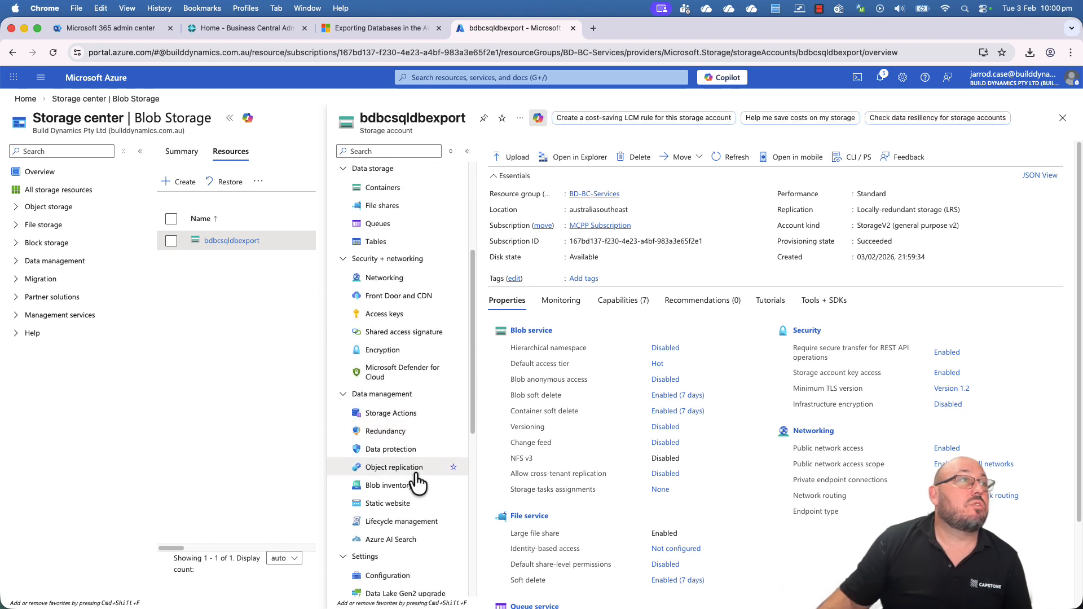
scroll(434, 458, "down", 7)
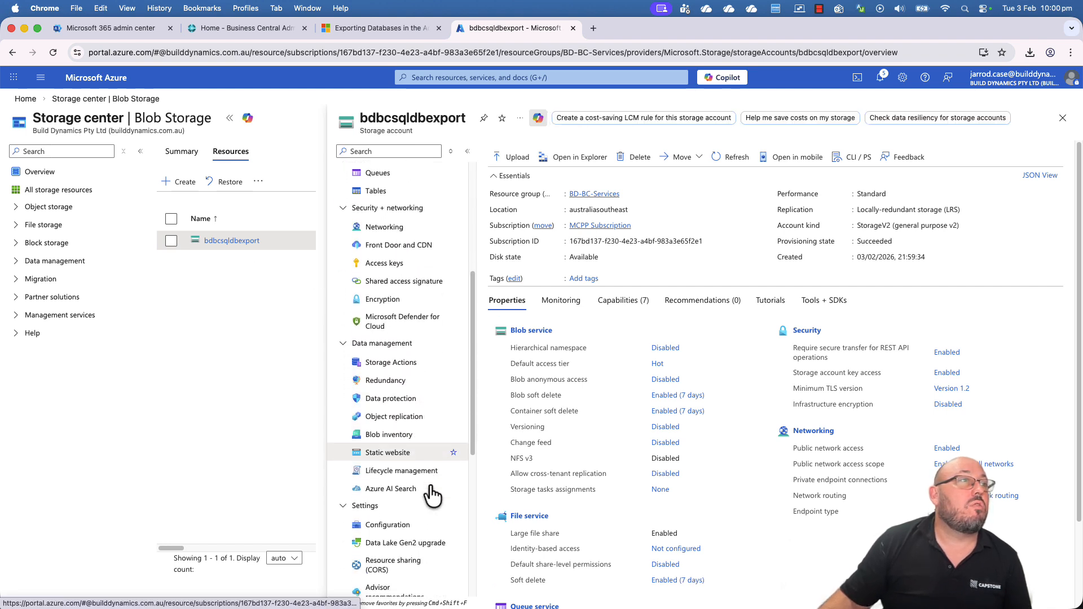
scroll(428, 485, "down", 8)
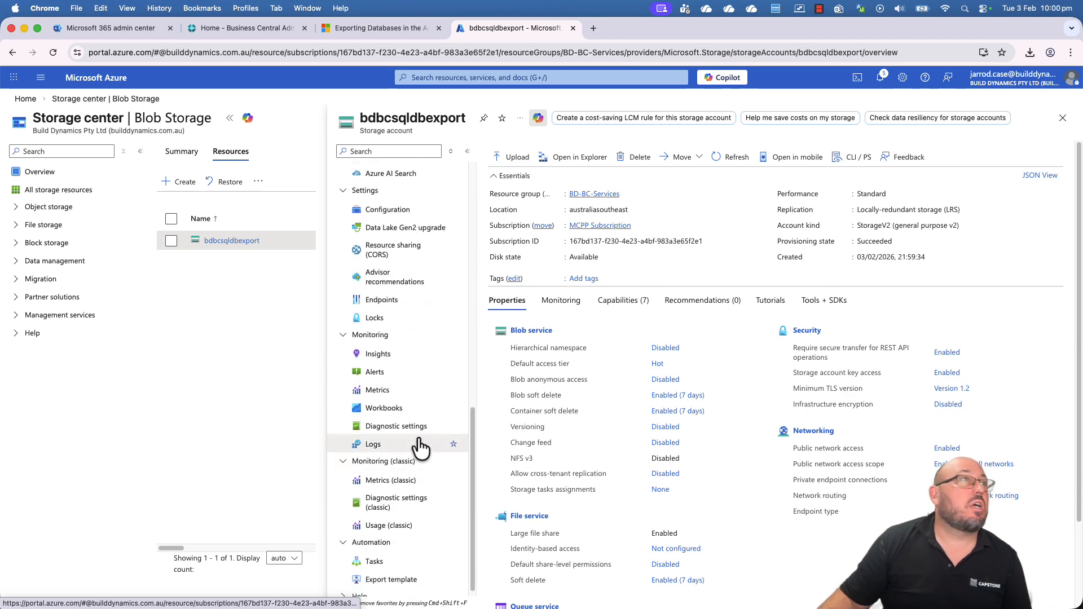
scroll(418, 442, "up", 4)
scroll(416, 375, "up", 15)
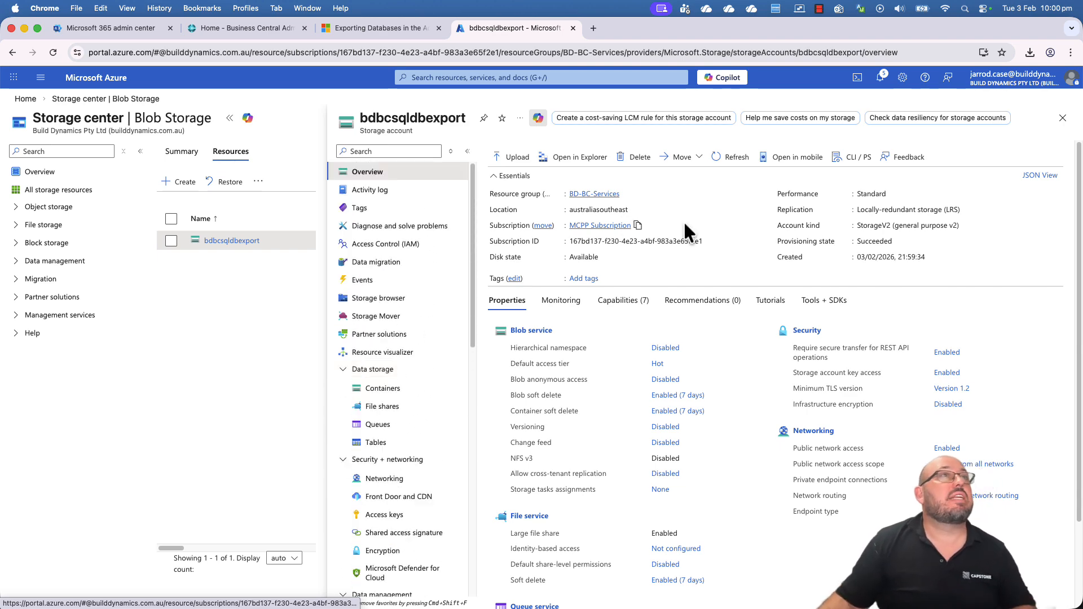
key("super+f")
type("shared")
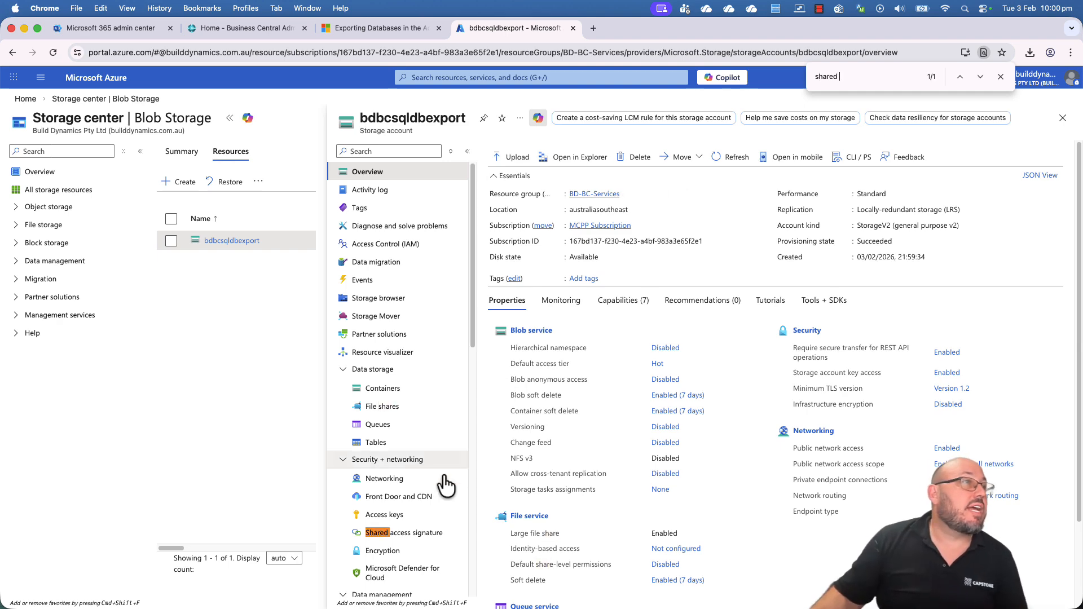
left_click(399, 533)
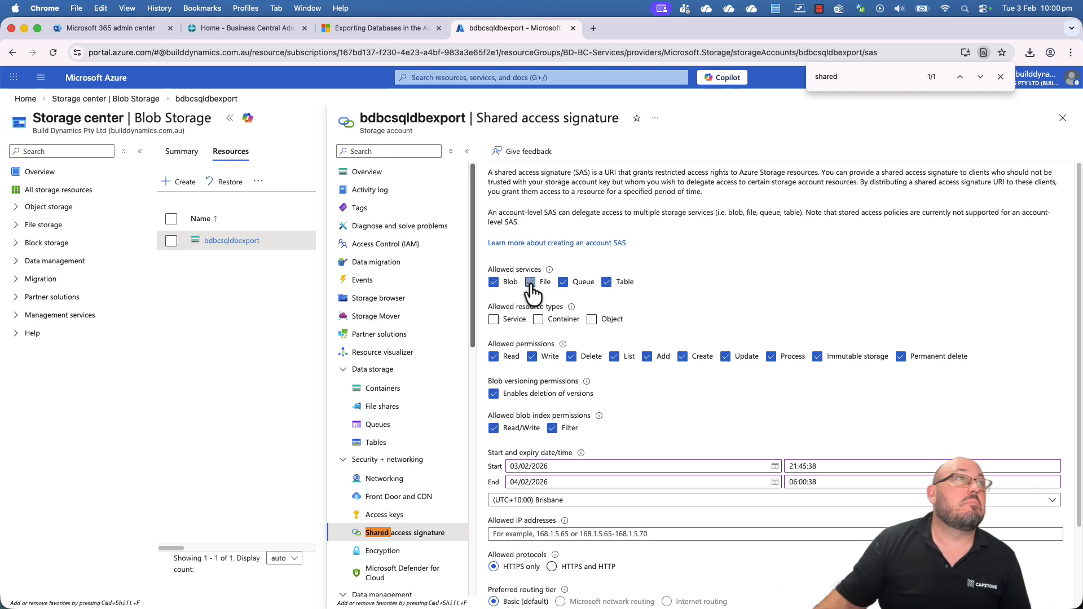
Restrict the shared access signature's allowed services to Blob and enable the Container and Object resource types
left_click(563, 282)
left_click(606, 282)
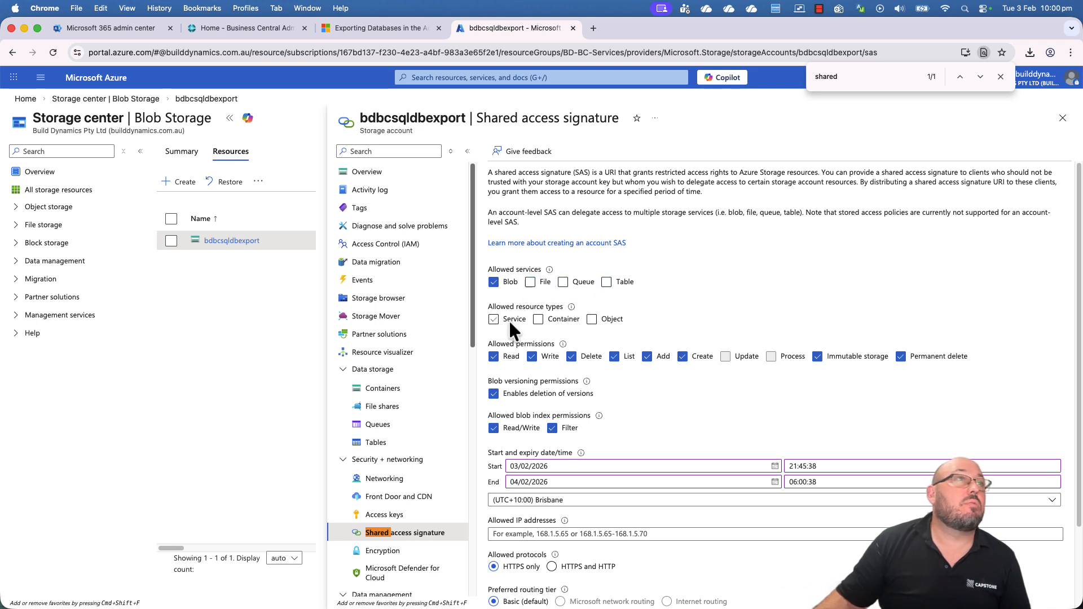
left_click(539, 319)
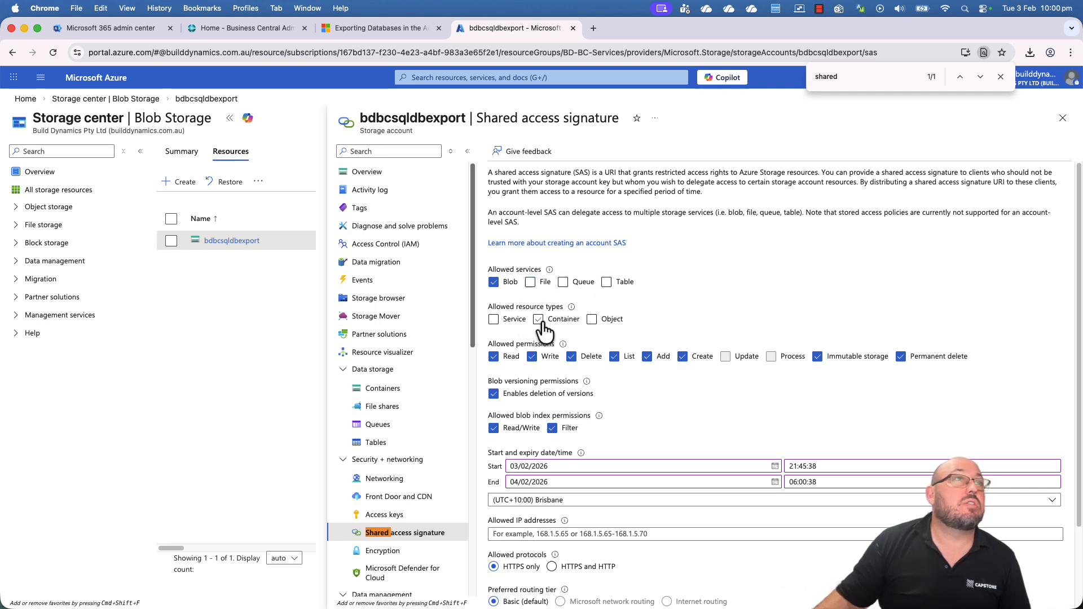
left_click(592, 321)
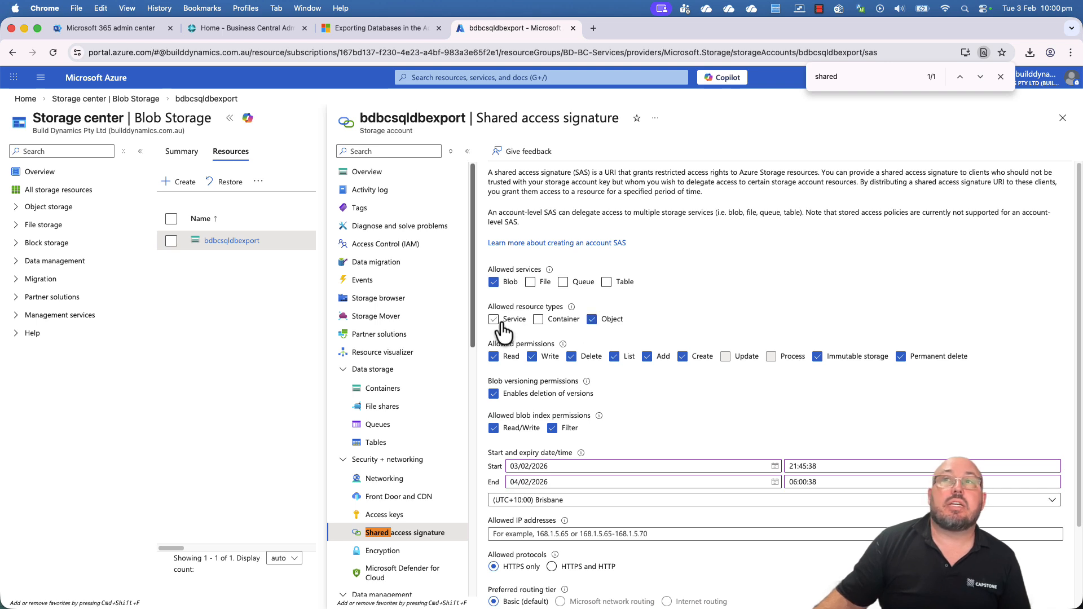
left_click(537, 319)
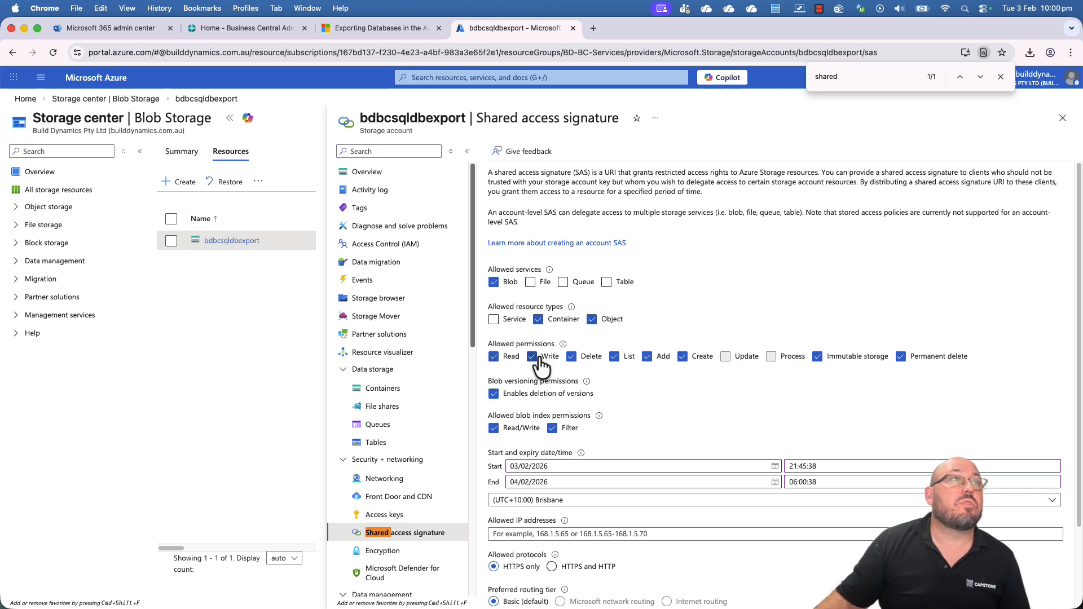
Limit the allowed permissions to Read, Write, Delete and Create by clearing List, Add, Immutable storage and Permanent delete
left_click(614, 357)
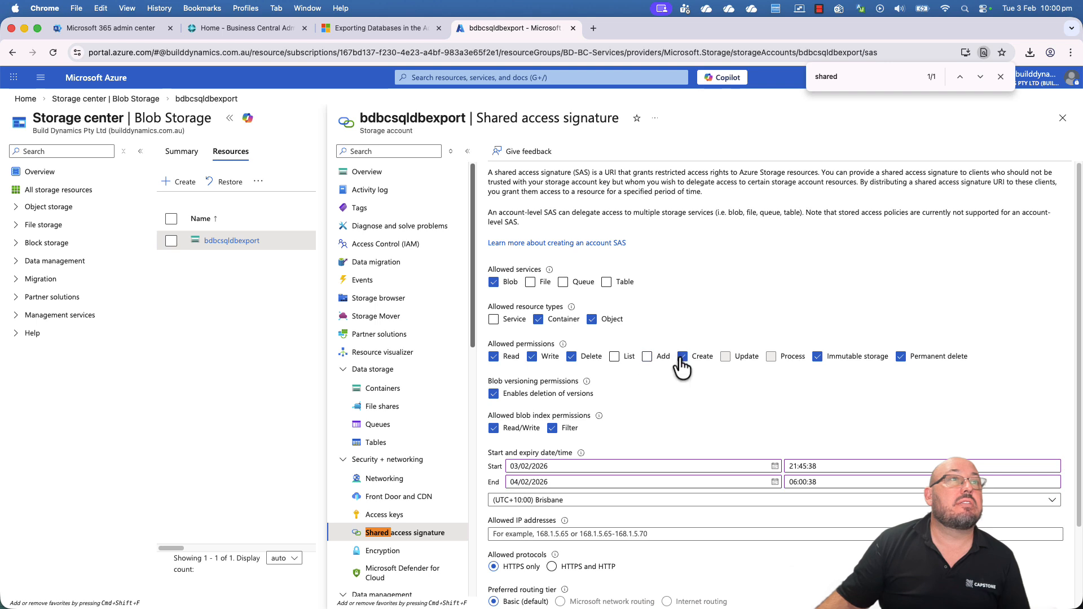
left_click(817, 355)
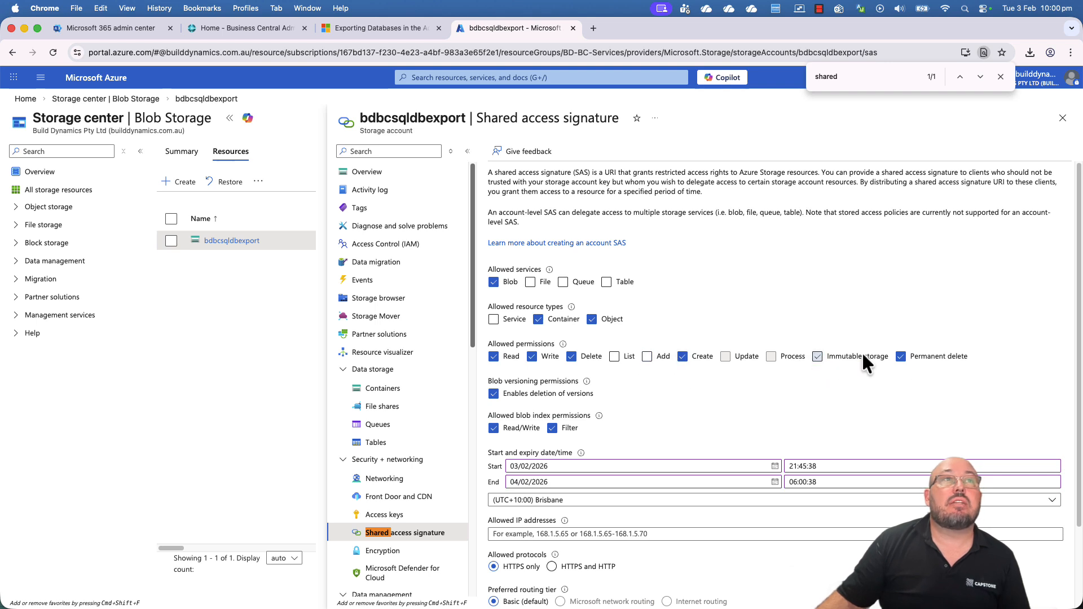
left_click(901, 357)
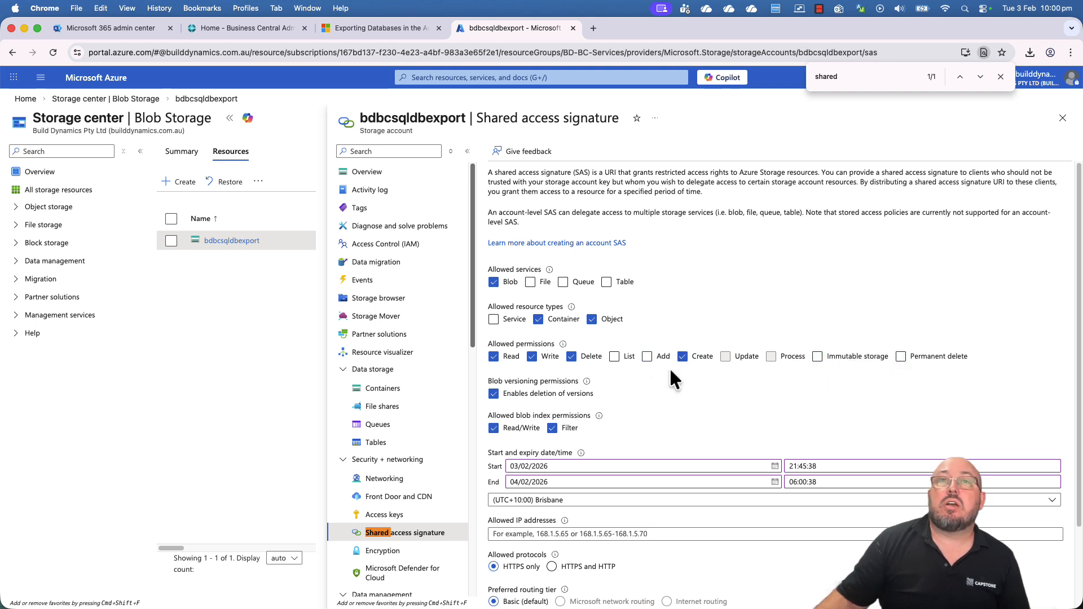
Set the shared access signature's end date to 13/02/2026
scroll(590, 393, "down", 2)
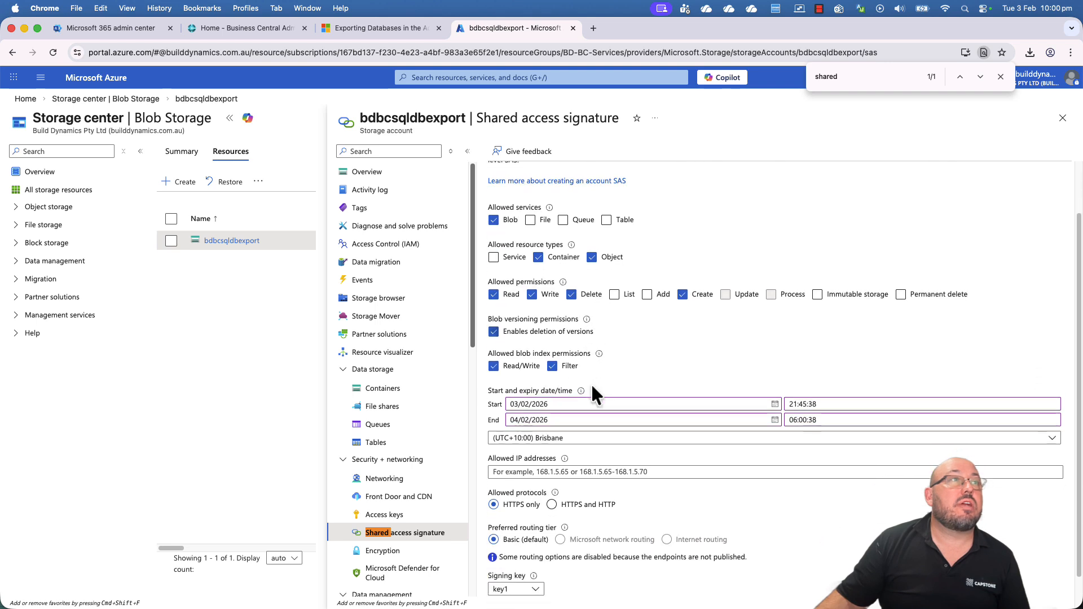
scroll(597, 371, "down", 1)
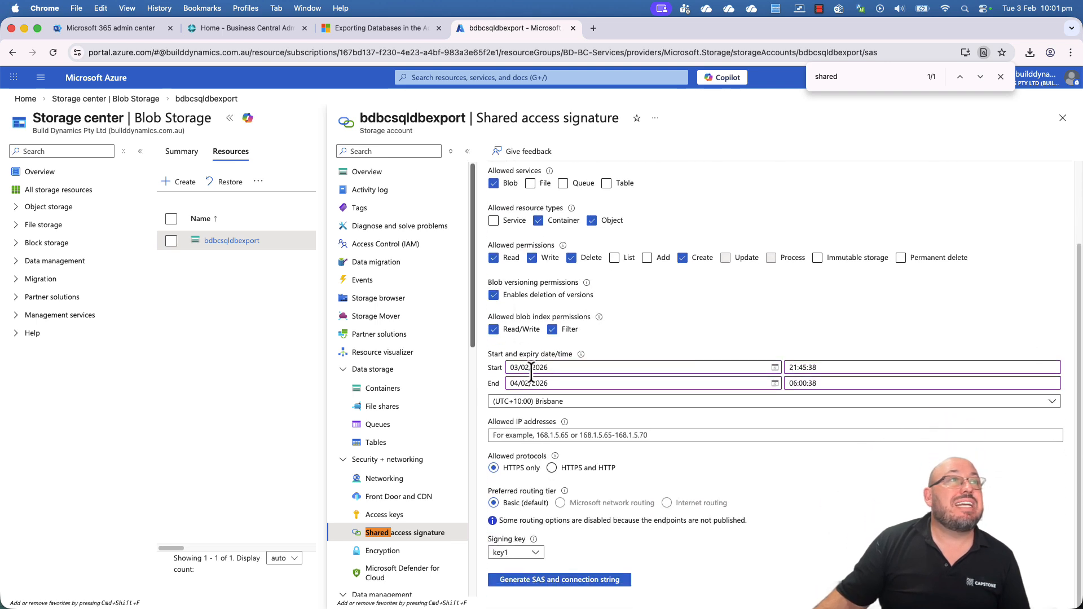
left_click(554, 368)
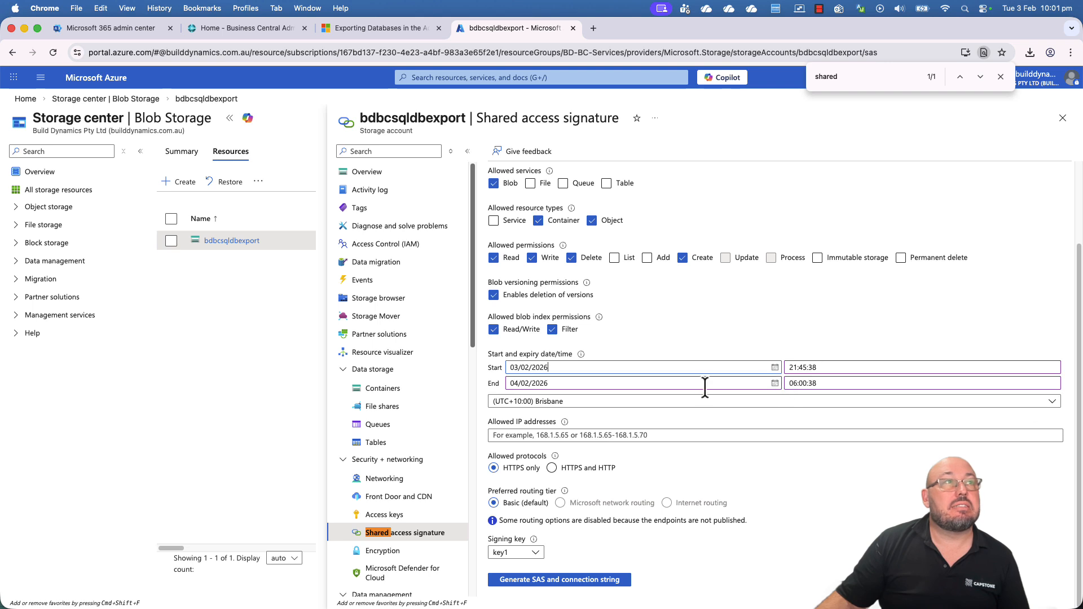
left_click(774, 383)
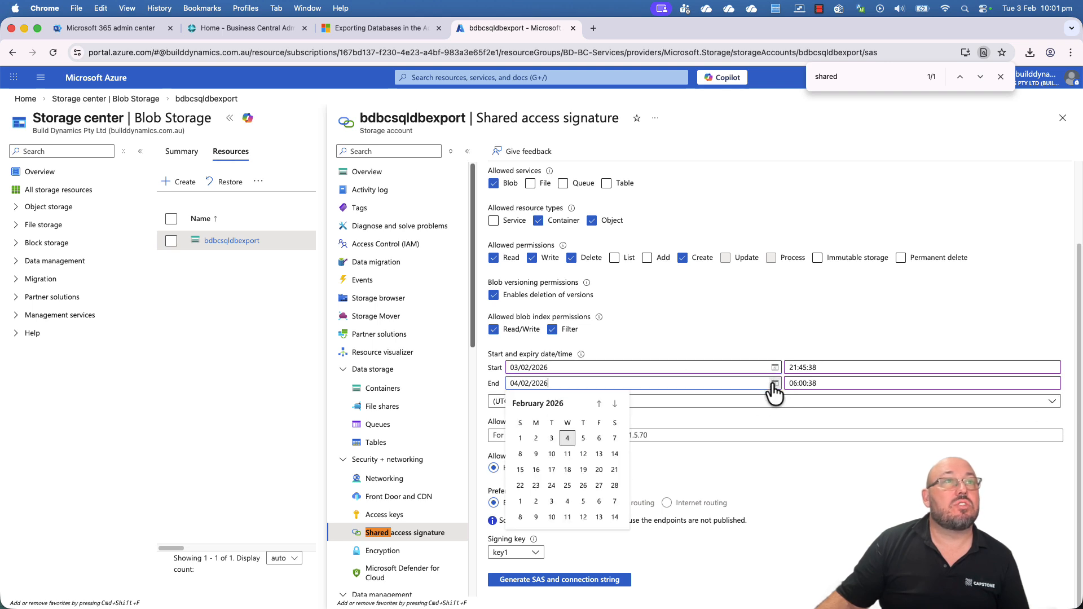
left_click(599, 438)
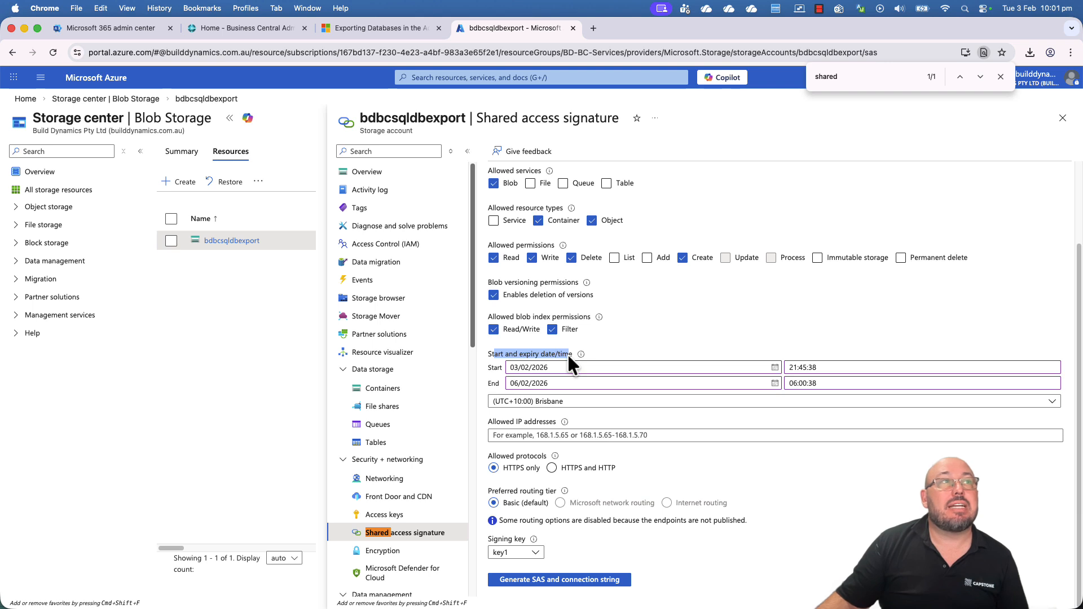
left_click(774, 383)
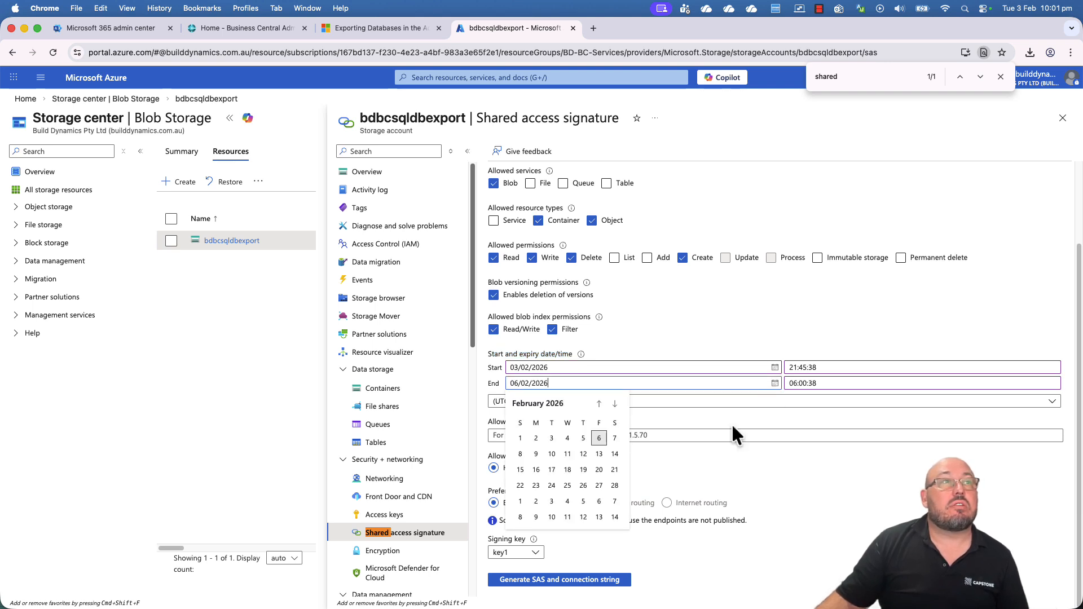
left_click(598, 454)
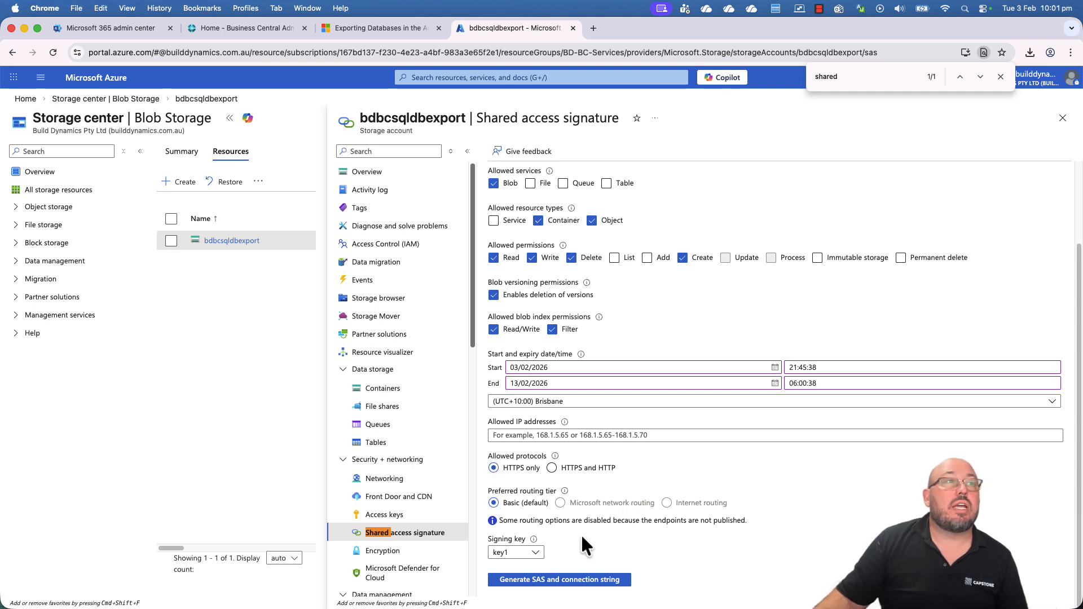
Generate the SAS and connection string, and copy the Blob service SAS URL
left_click(558, 581)
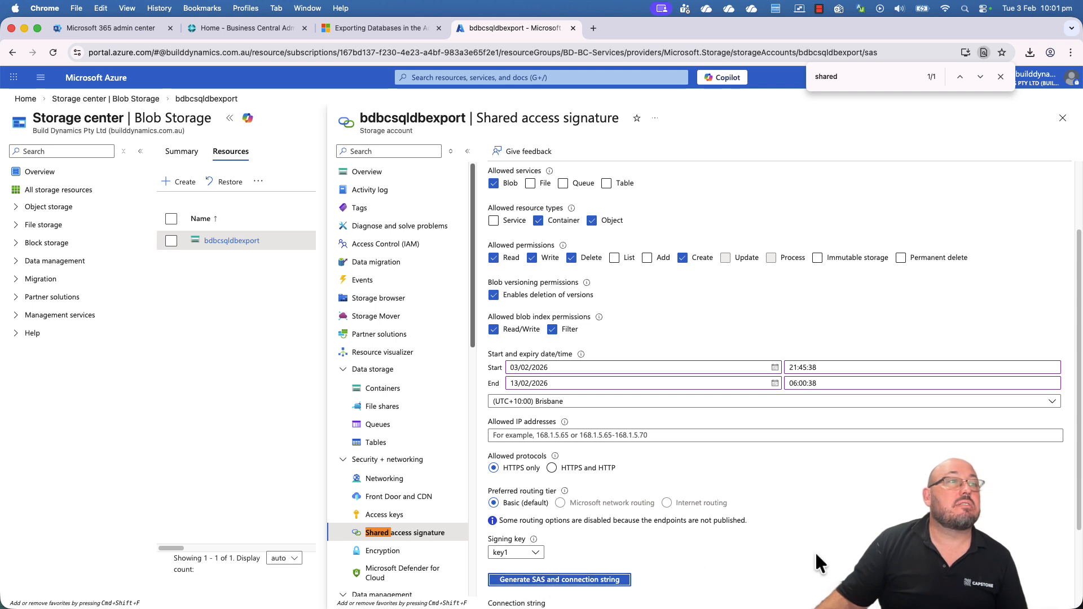
scroll(814, 546, "down", 3)
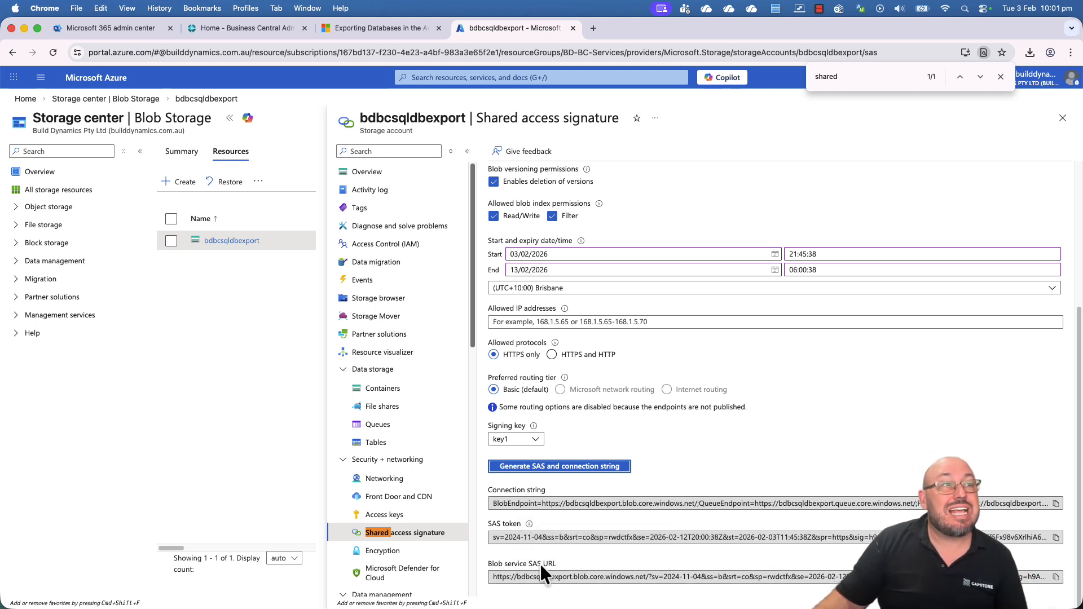
left_click(1056, 580)
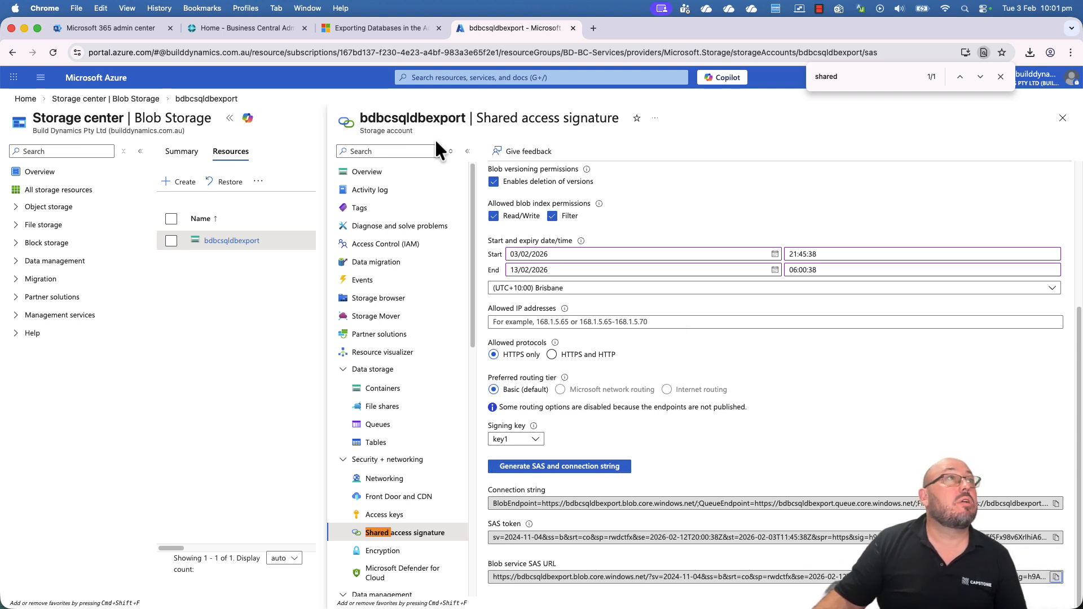
Switch to the Business Central admin center and paste the copied SAS URL into the database export's SAS URI field
left_click(235, 26)
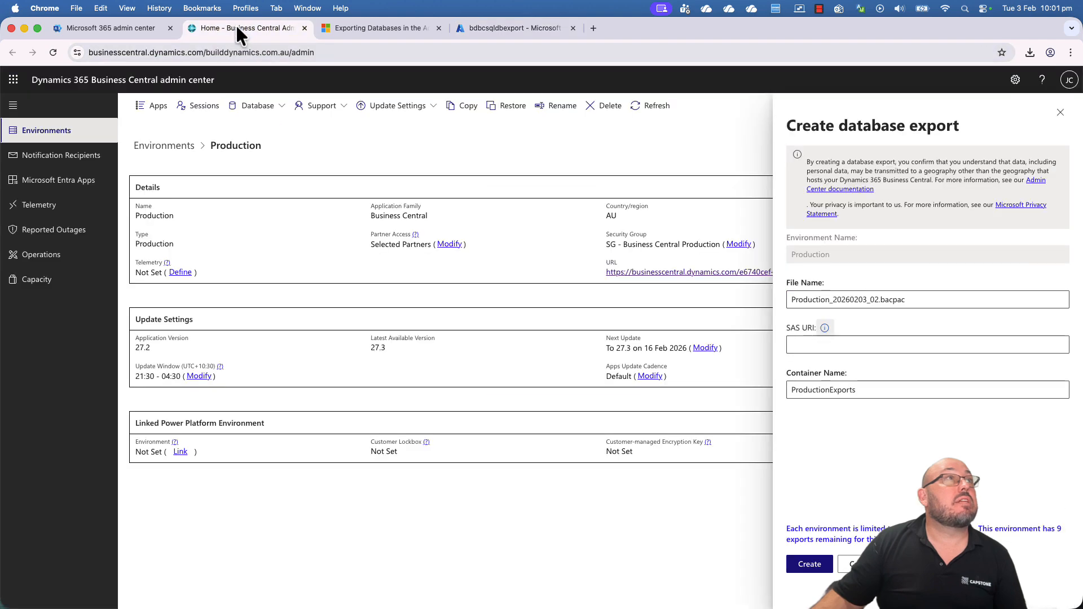
left_click(844, 345)
key("cmd+v")
key("Tab")
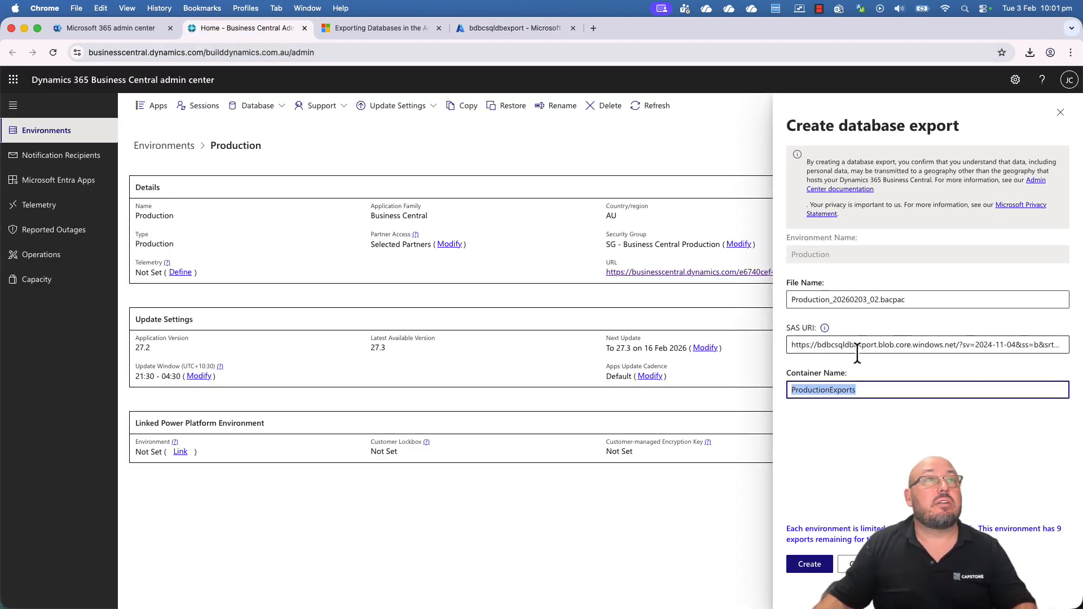
Copy the storage account name from Azure and set the database export's container name to bdbcsqldbexport
left_click(490, 30)
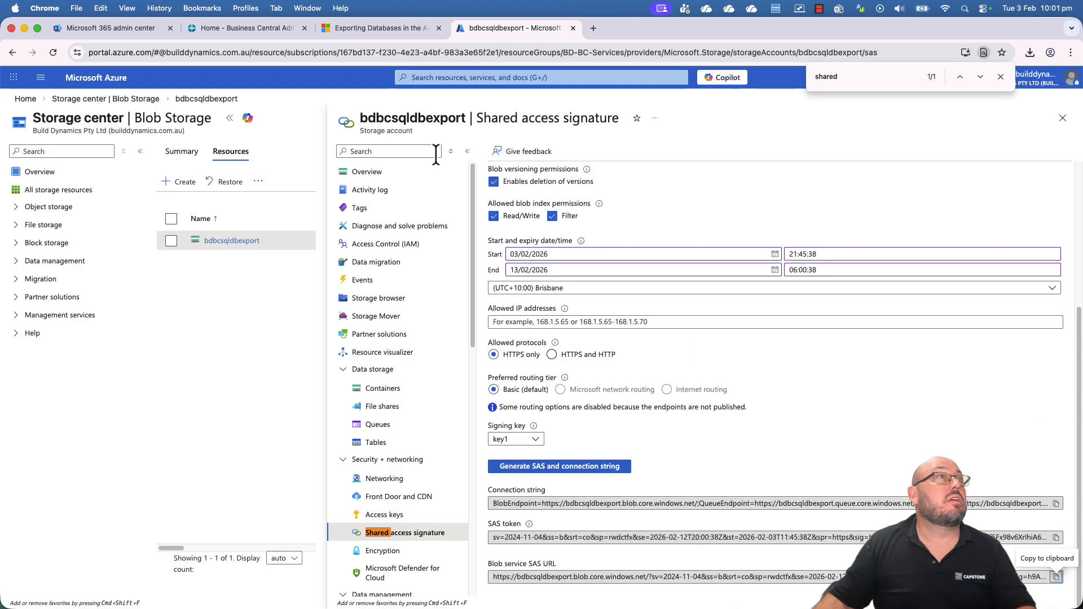
double_click(411, 118)
key("cmd+c")
left_click(214, 28)
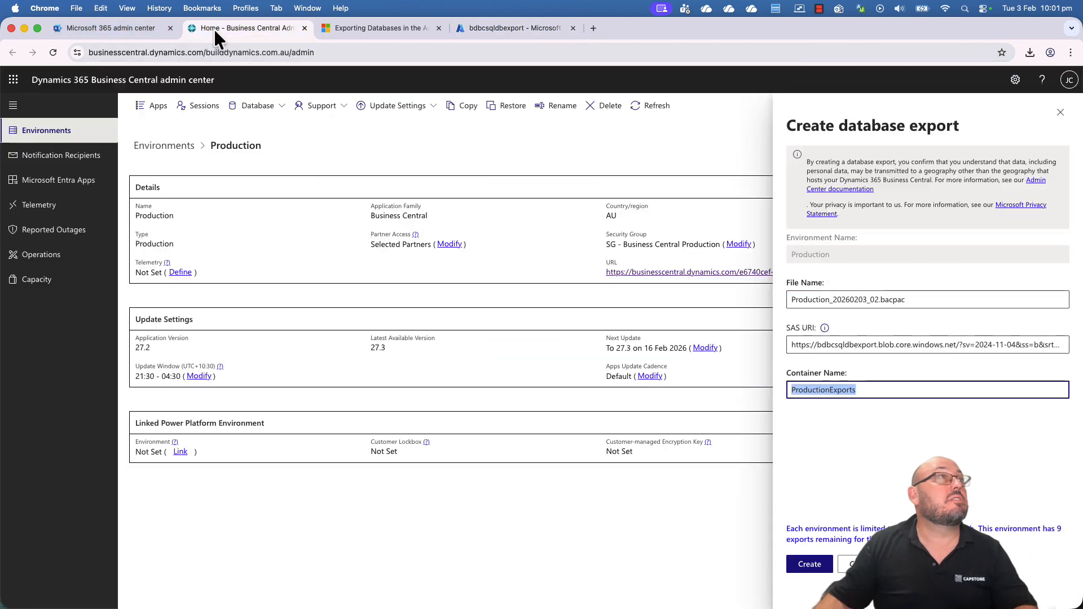
key("cmd+v")
left_click(870, 429)
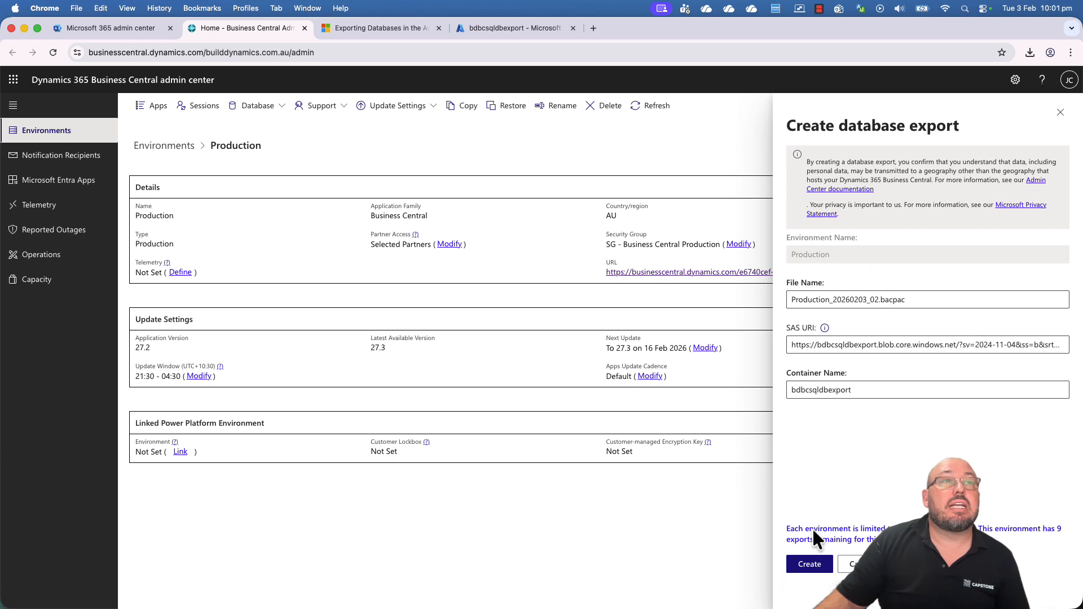
left_click_drag(788, 527, 1018, 536)
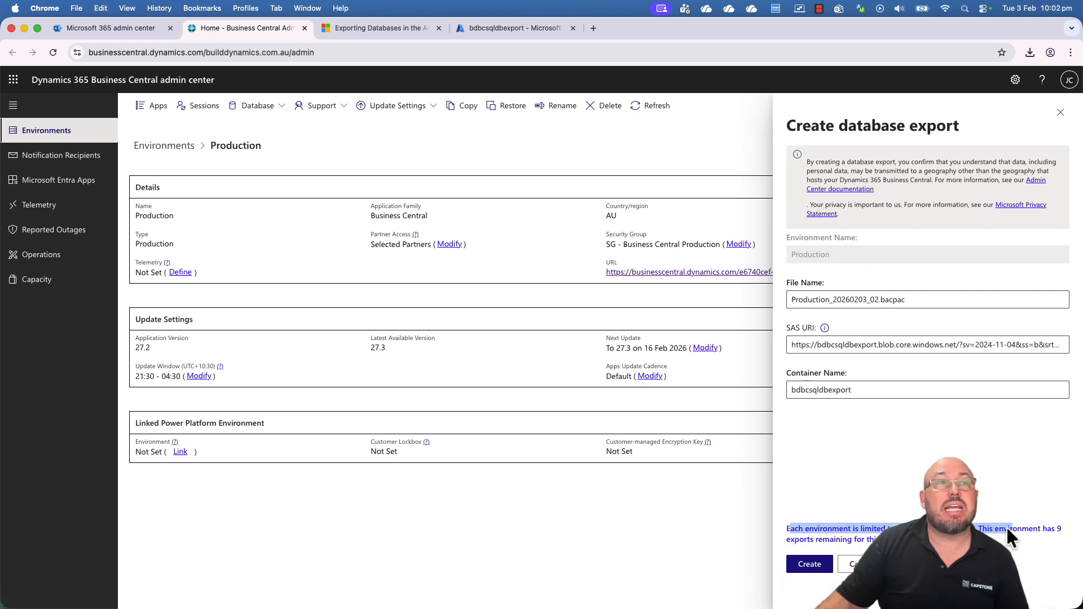
left_click(841, 531)
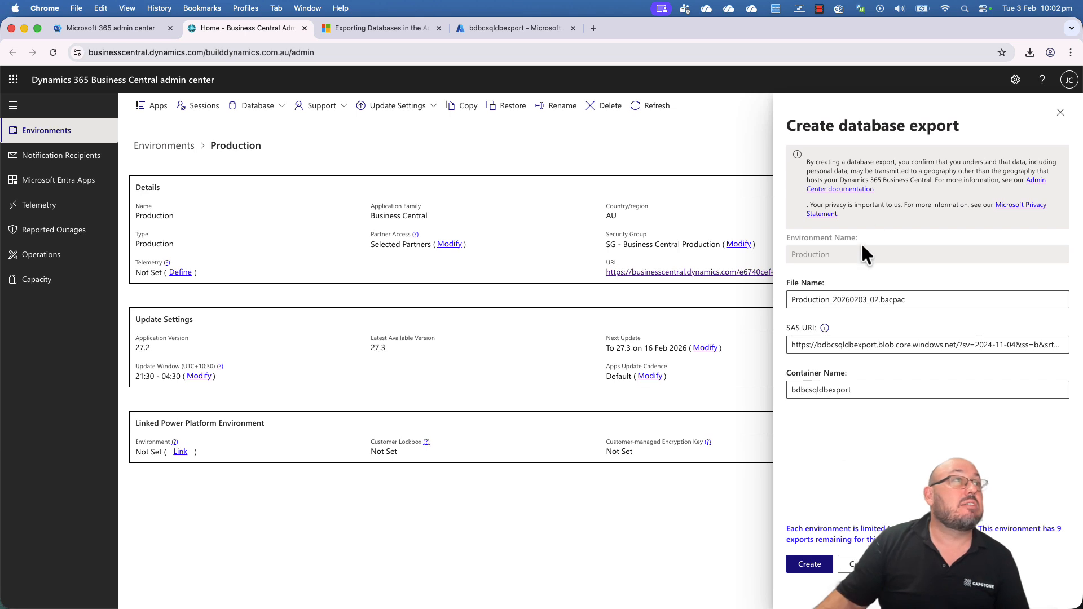
Create the Production database export with the entered storage settings and dismiss the export notice
left_click(816, 565)
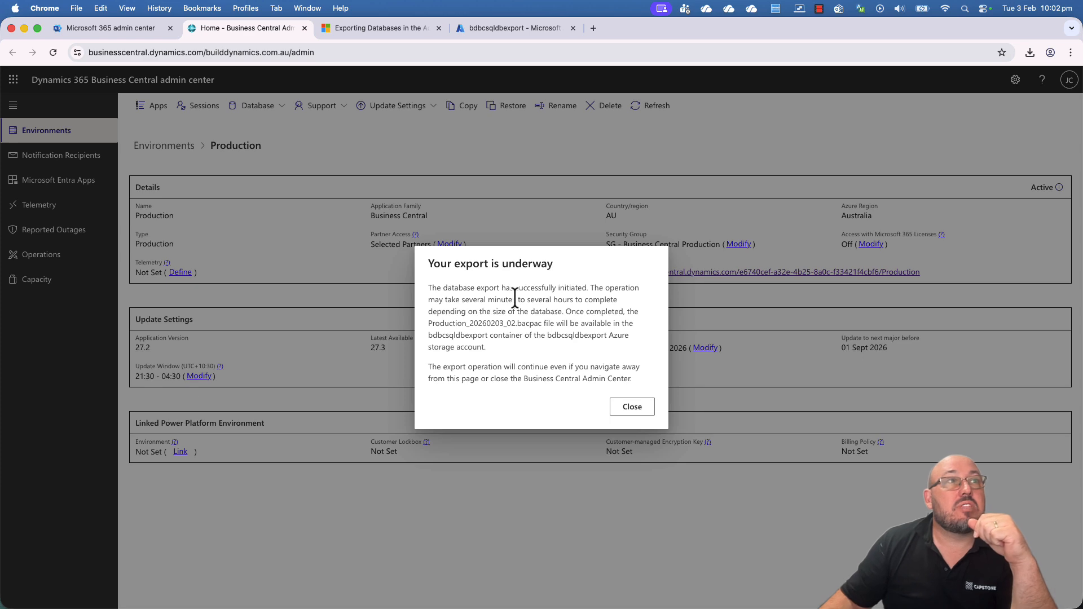
left_click(632, 406)
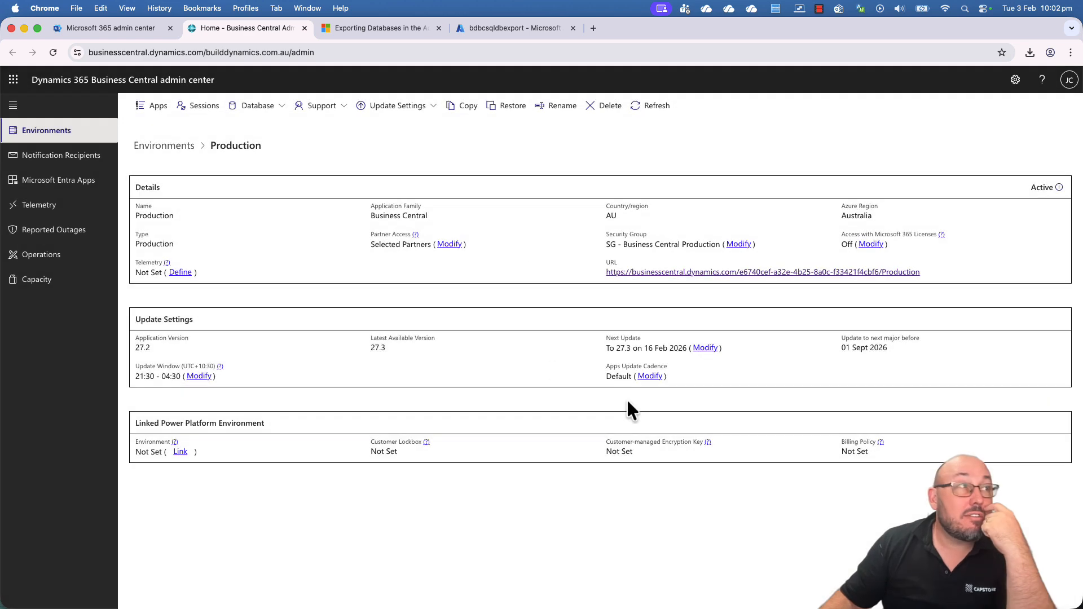
Check the Production environment's database usage in the capacity overview, widening the usage column, and return to the environments list
left_click(43, 282)
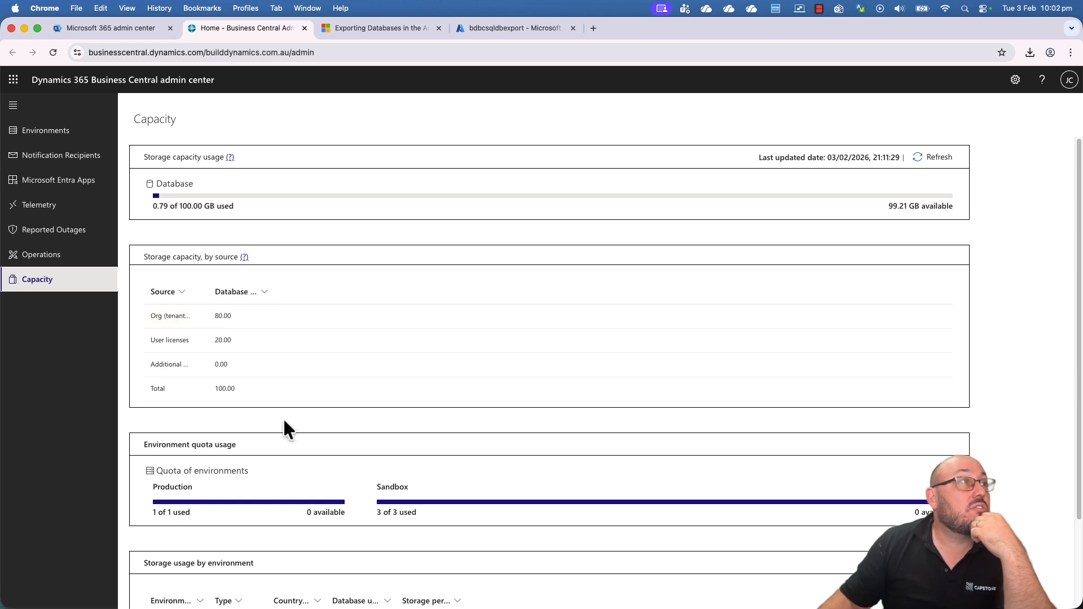
scroll(285, 428, "down", 3)
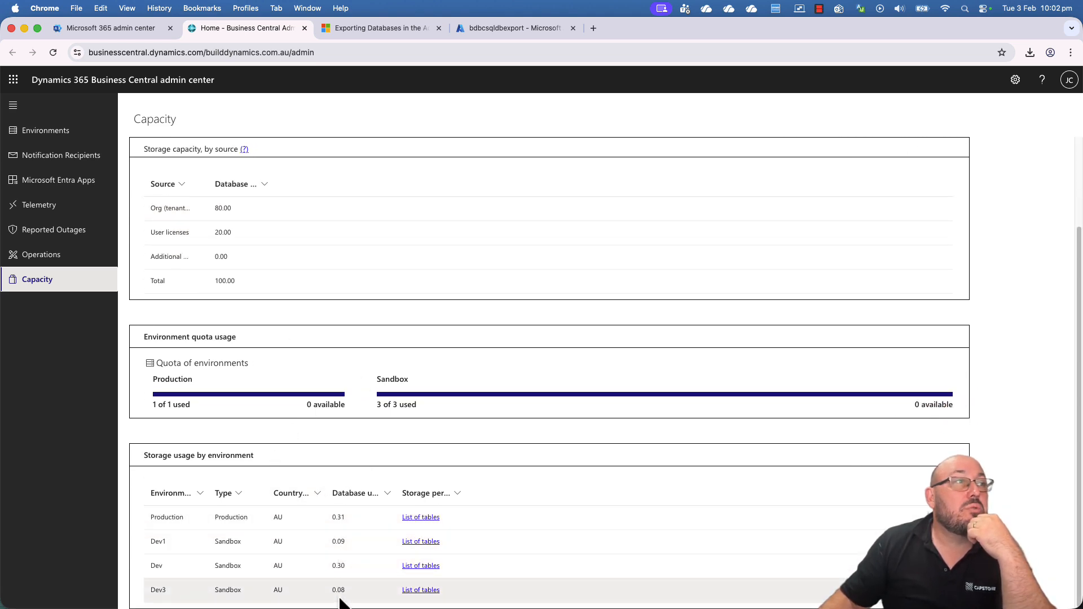
left_click_drag(337, 517, 345, 517)
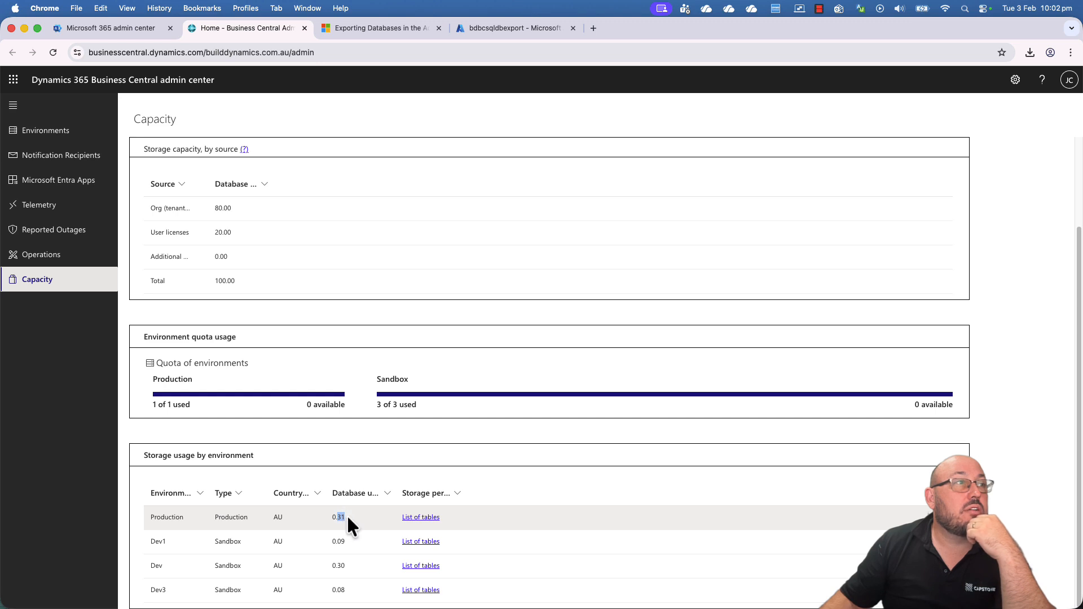
left_click_drag(395, 488, 447, 486)
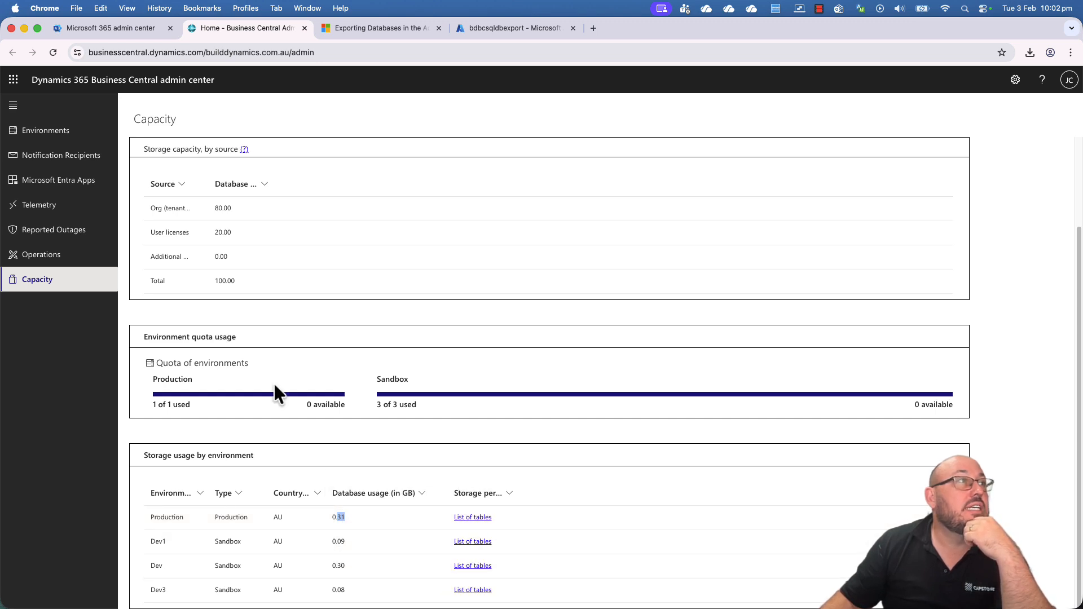
scroll(266, 374, "up", 3)
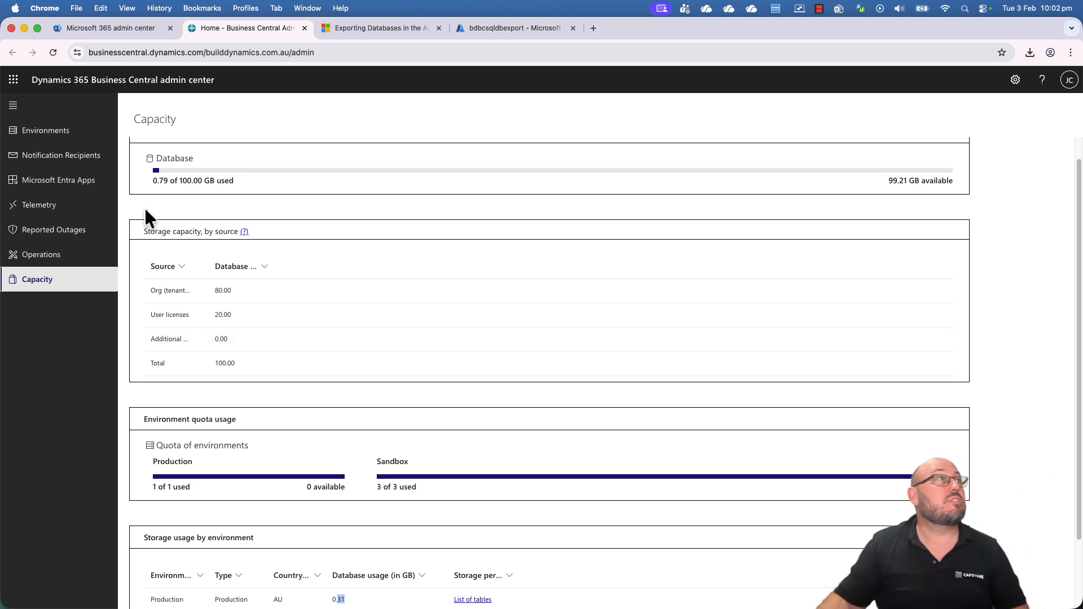
left_click(62, 134)
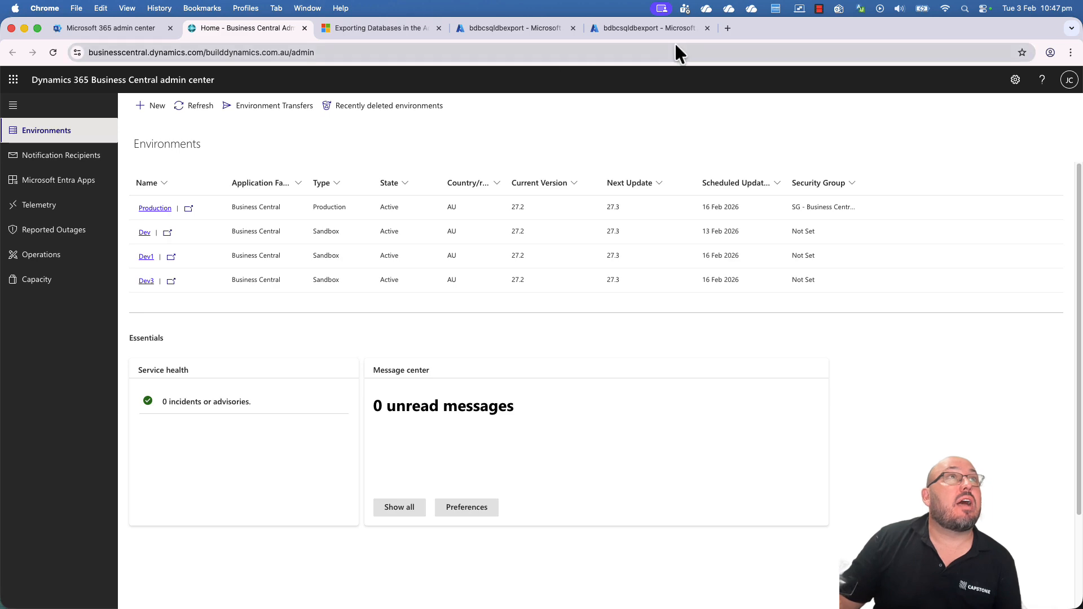
Close the extra Azure browser tab, switch to the remaining Azure portal tab and open the bdbcsqldbexport storage account's overview
left_click(707, 29)
left_click(536, 27)
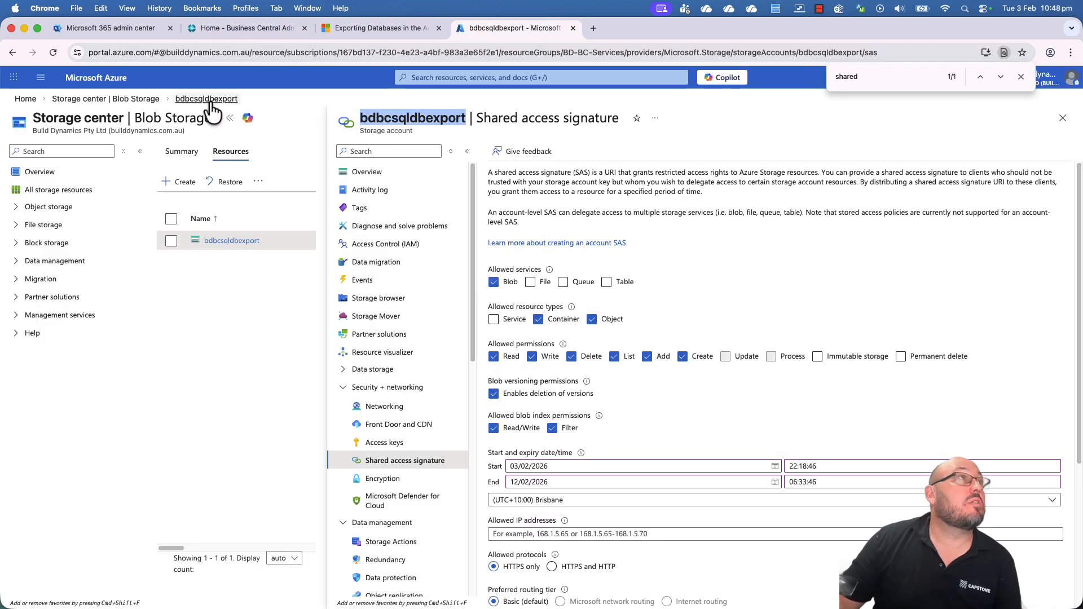
left_click(26, 99)
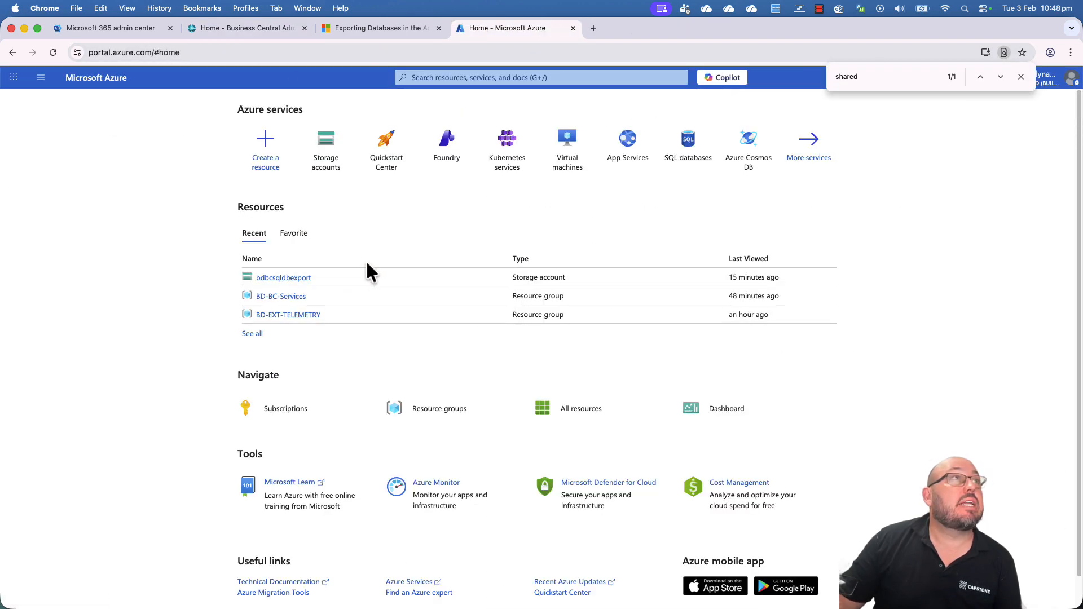
mouse_move(325, 163)
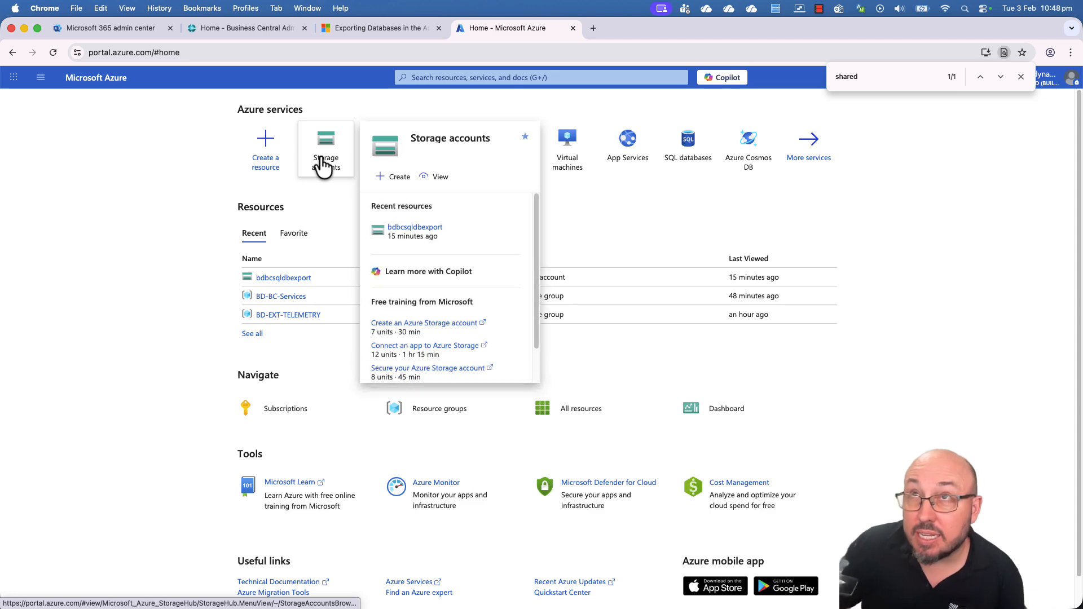
left_click(326, 161)
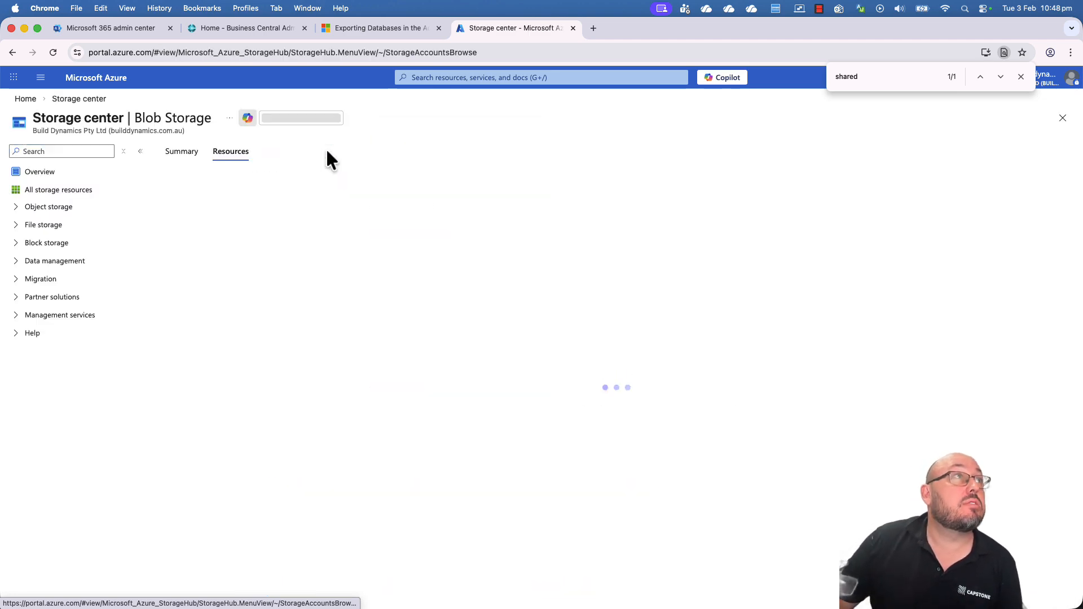
left_click(229, 260)
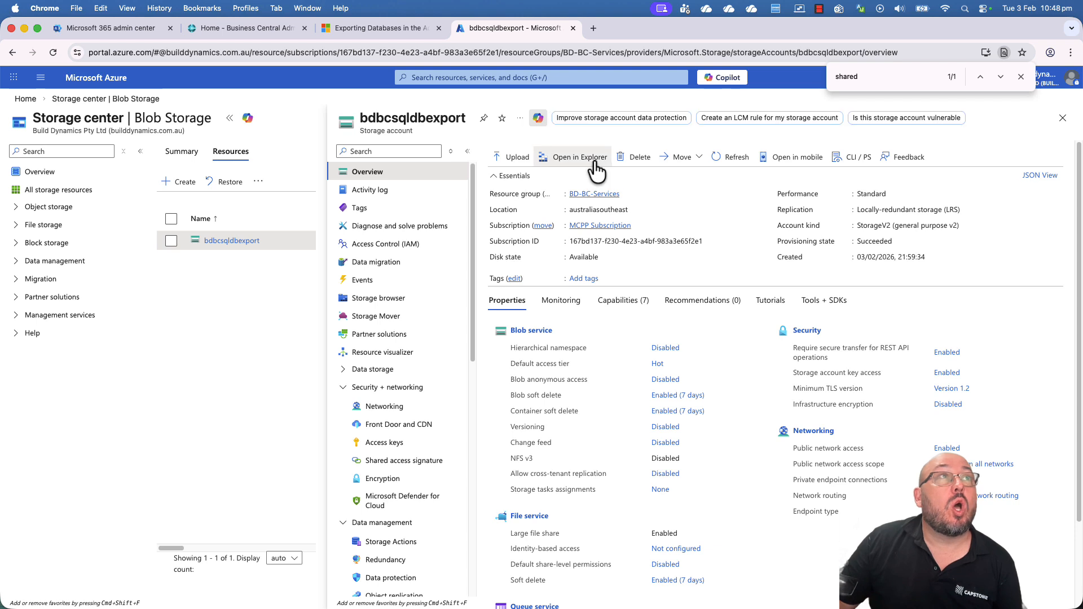
Open the bdbcsqldbexport storage account in Microsoft Azure Storage Explorer and enlarge its window to fill the screen
left_click(586, 158)
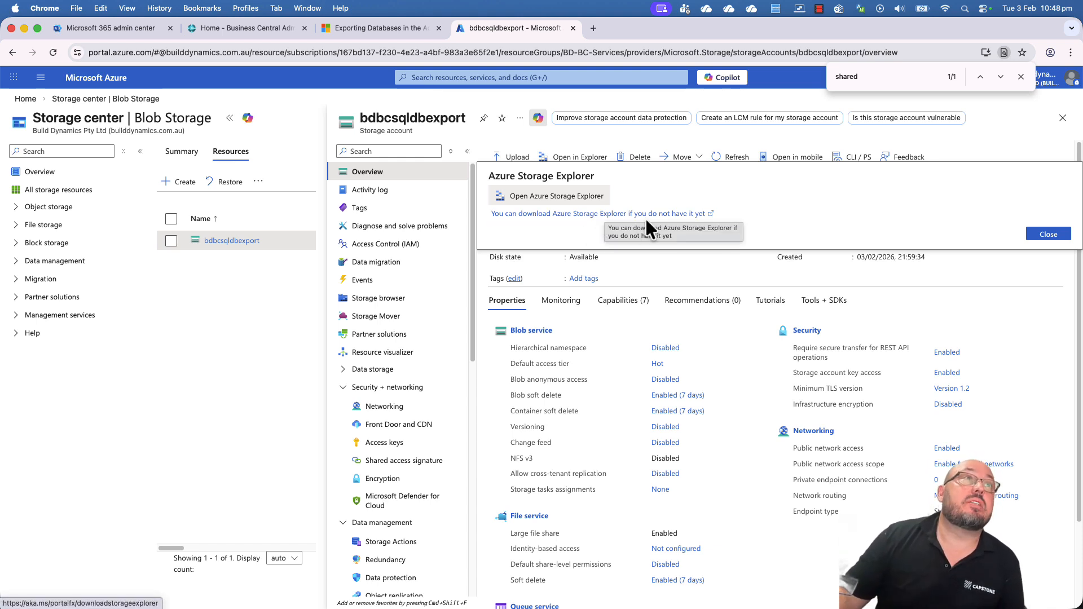
left_click(564, 197)
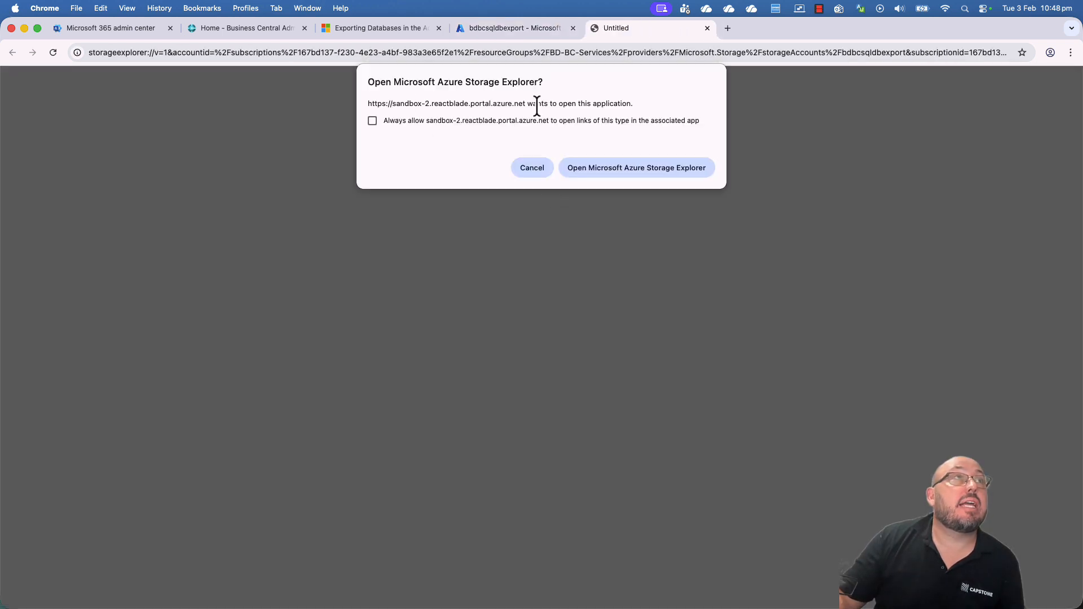
left_click(663, 169)
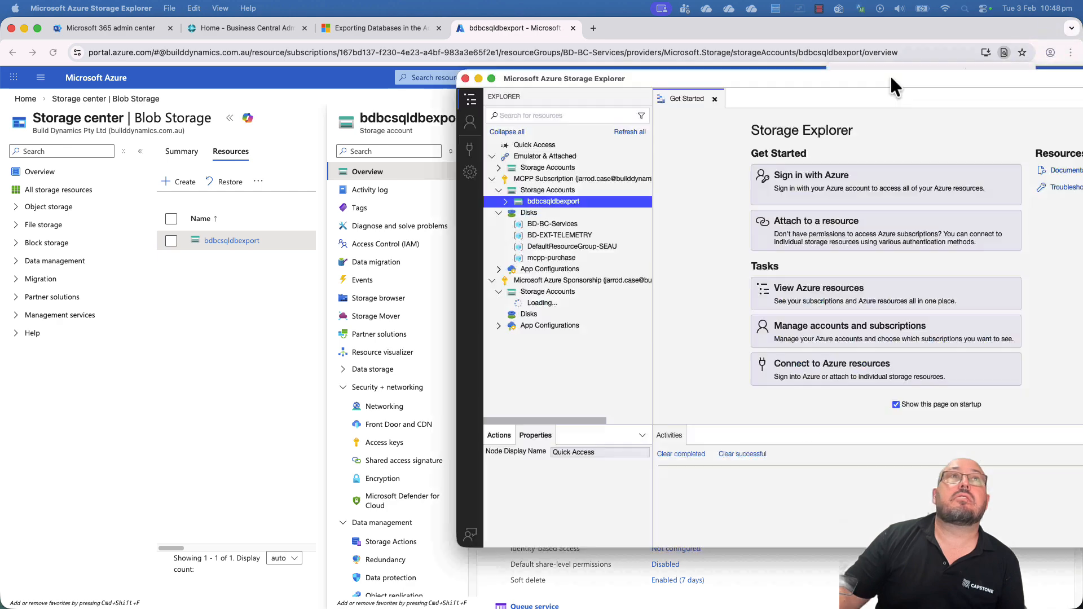
left_click_drag(888, 73, 609, 64)
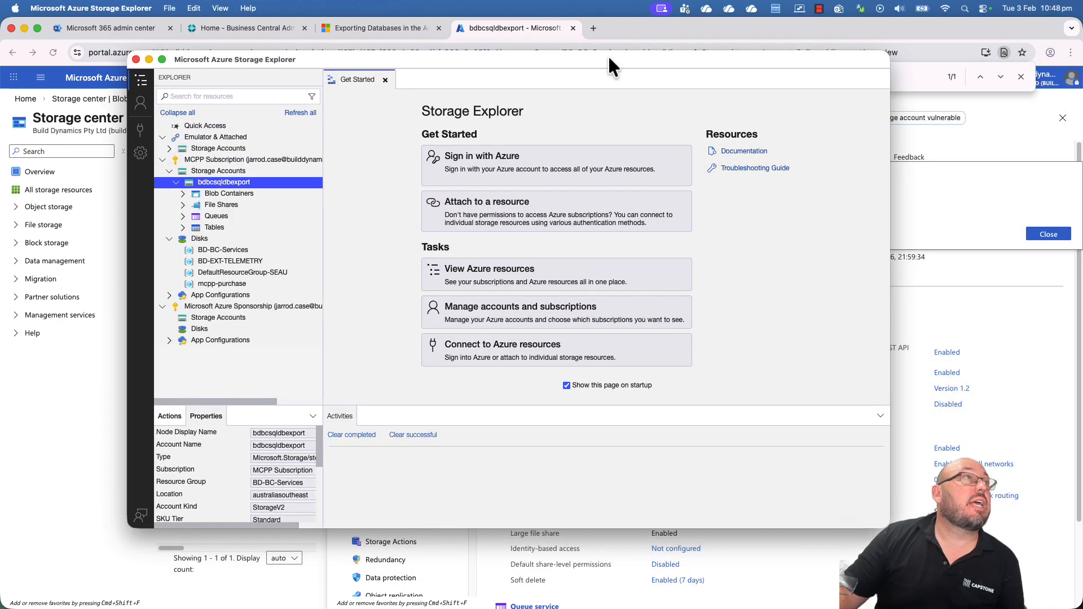
double_click(609, 56)
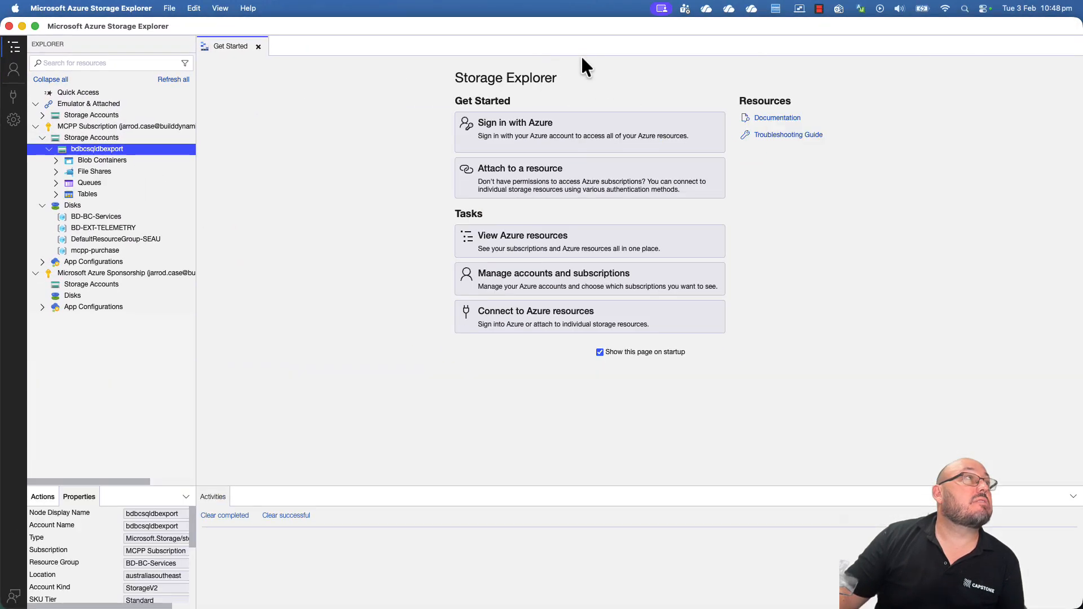
Close the Get Started page and dismiss the multi-factor authentication notice
left_click(87, 137)
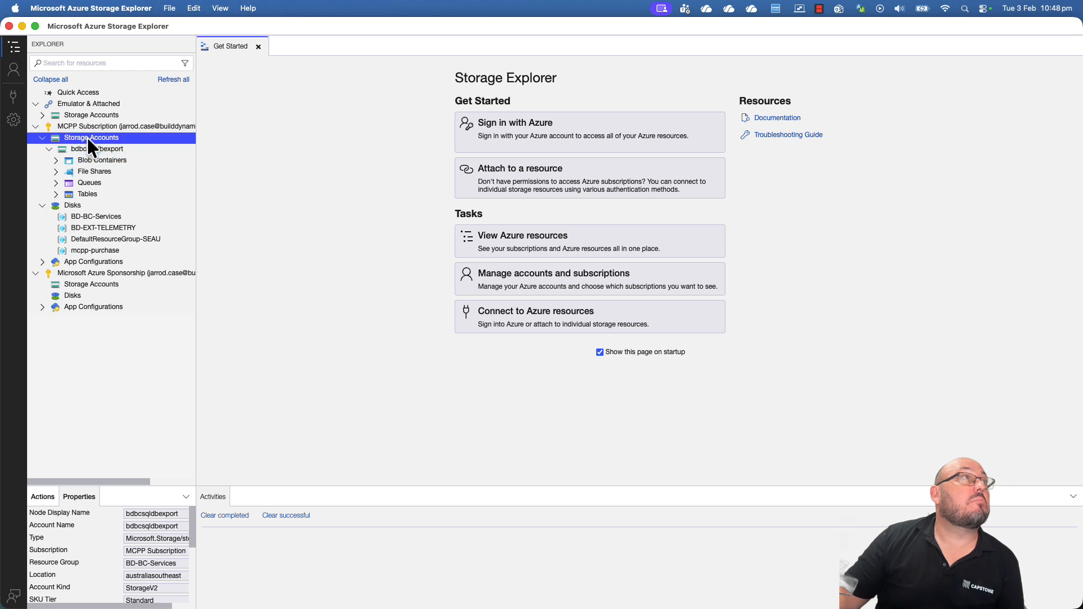
left_click(258, 47)
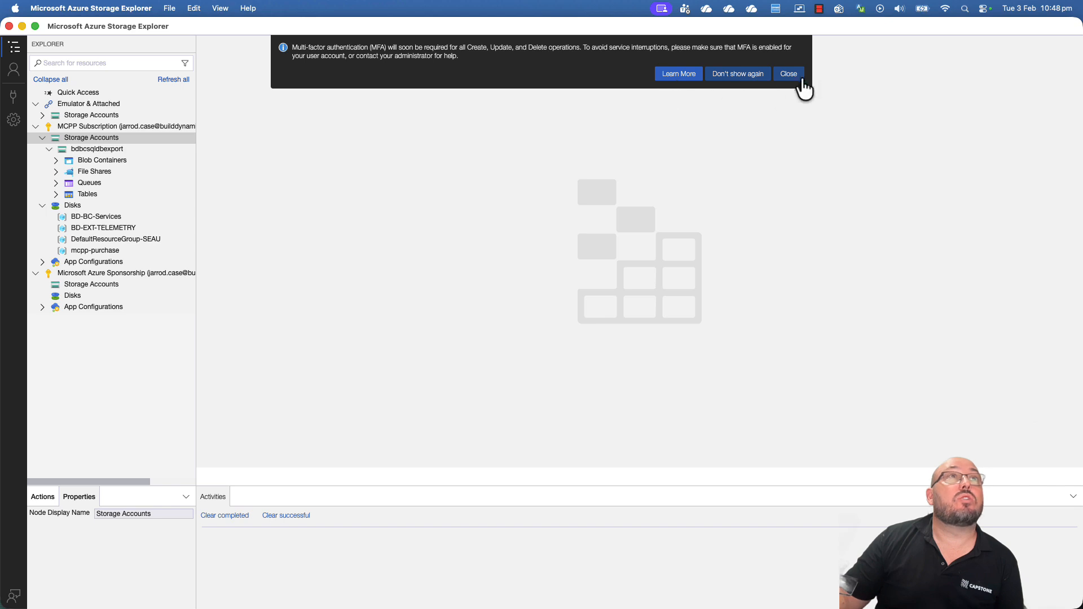
left_click(800, 78)
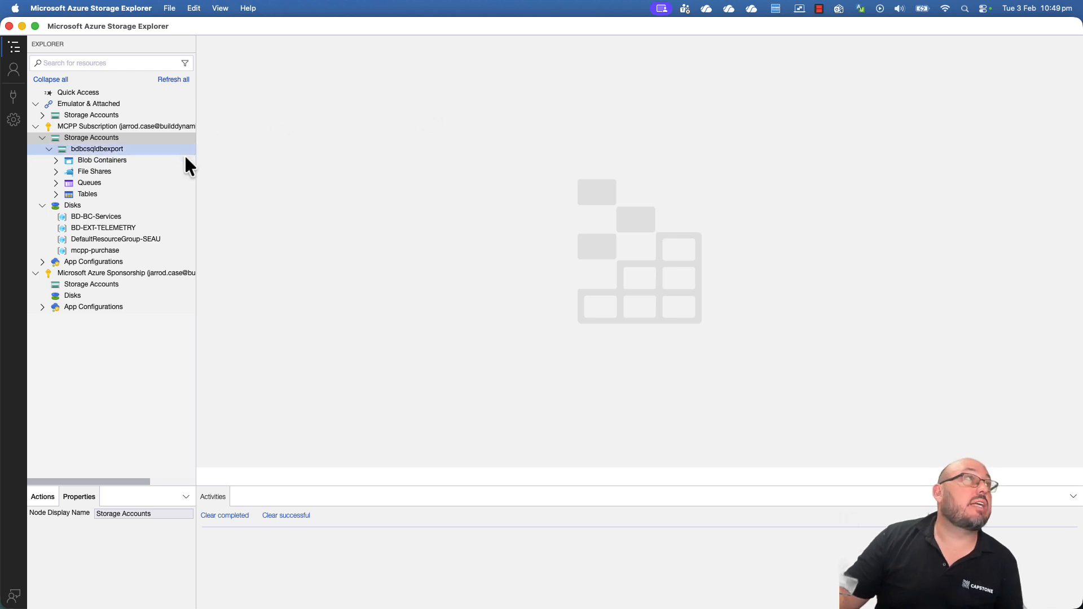
Expand the blob containers of the bdbcsqldbexport storage account and open the bdbcsqldbexport container
left_click(92, 151)
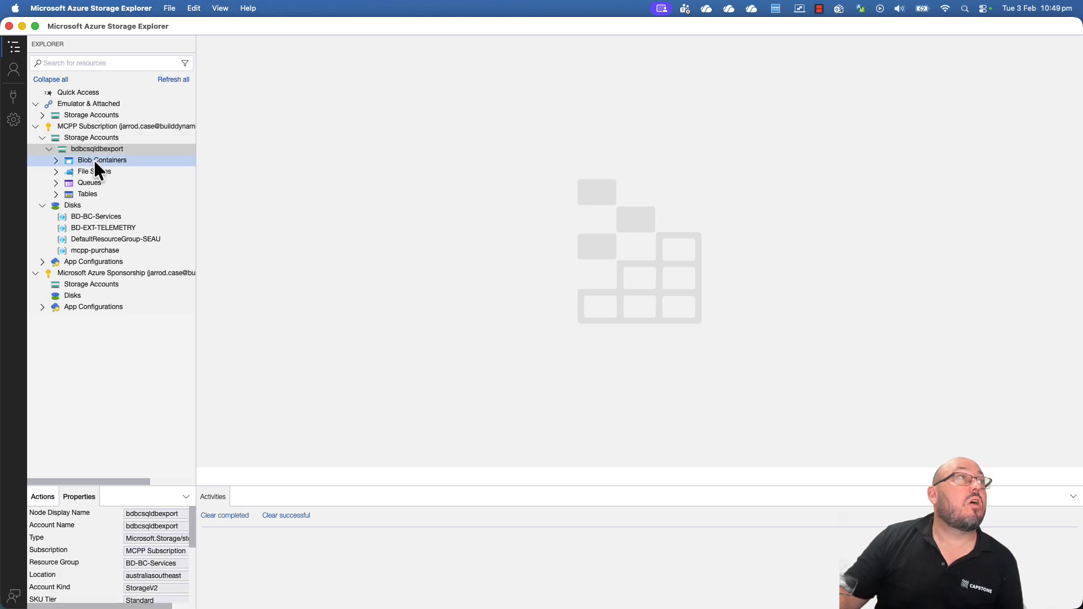
left_click(95, 160)
double_click(92, 161)
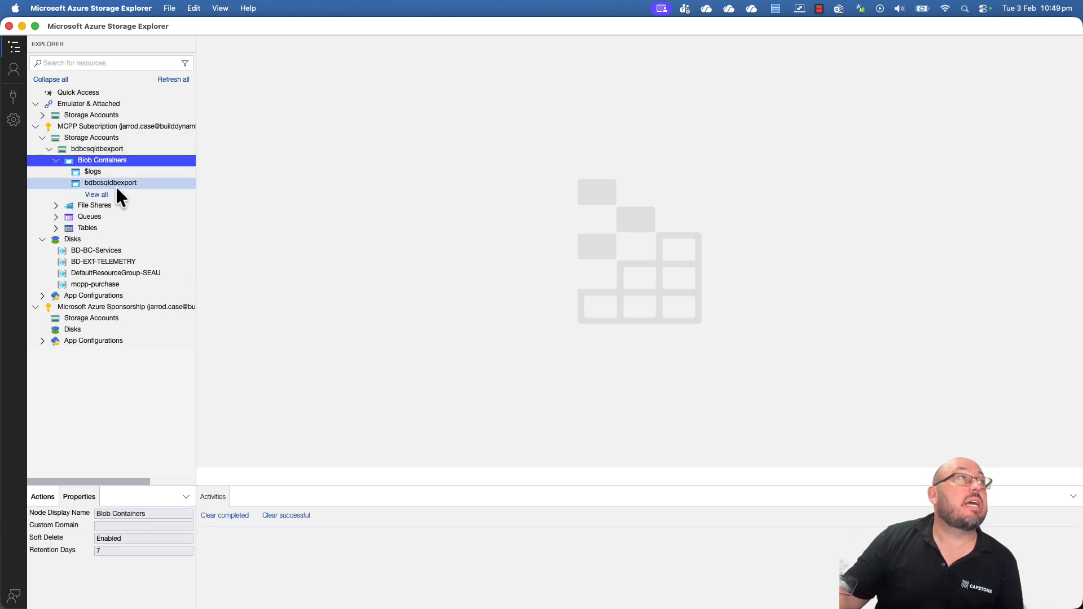
double_click(92, 183)
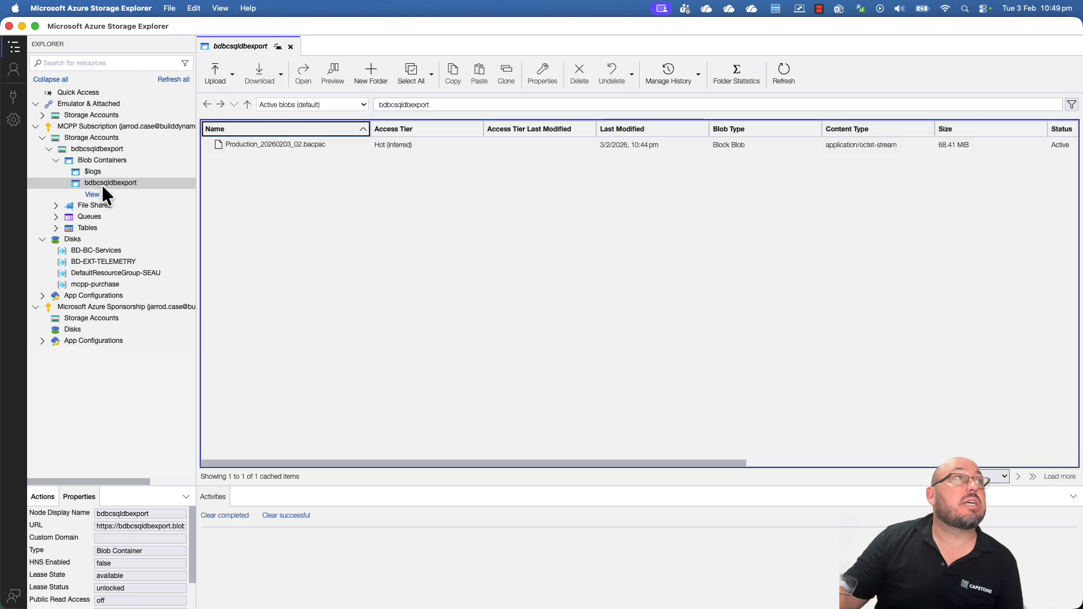
Review the details of Production_20260203_02.bacpac and download the file to the Downloads folder
left_click(341, 145)
left_click_drag(512, 463, 606, 465)
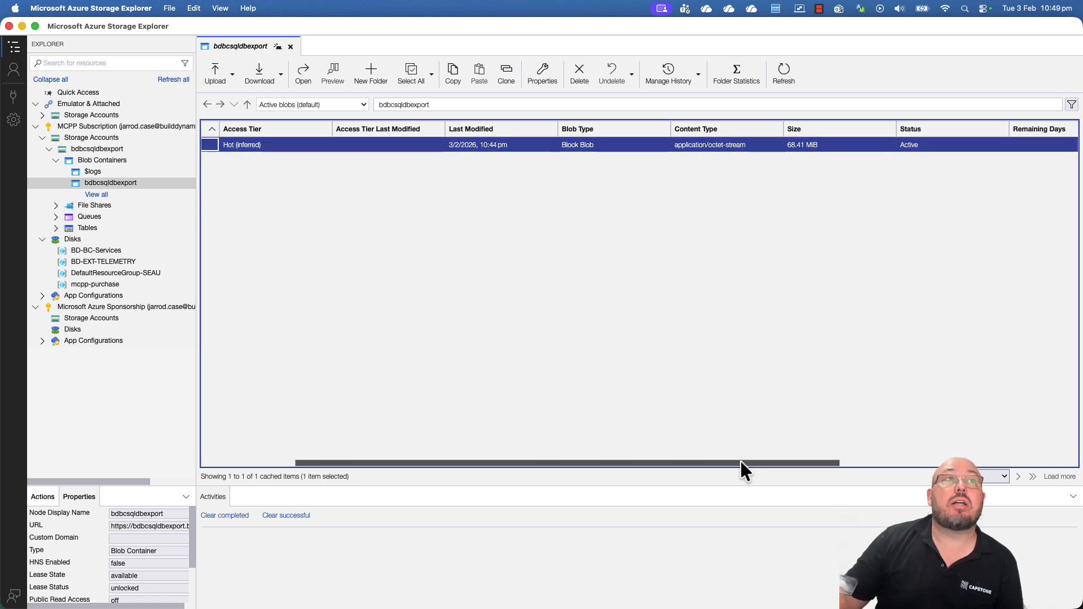
left_click_drag(740, 461, 498, 452)
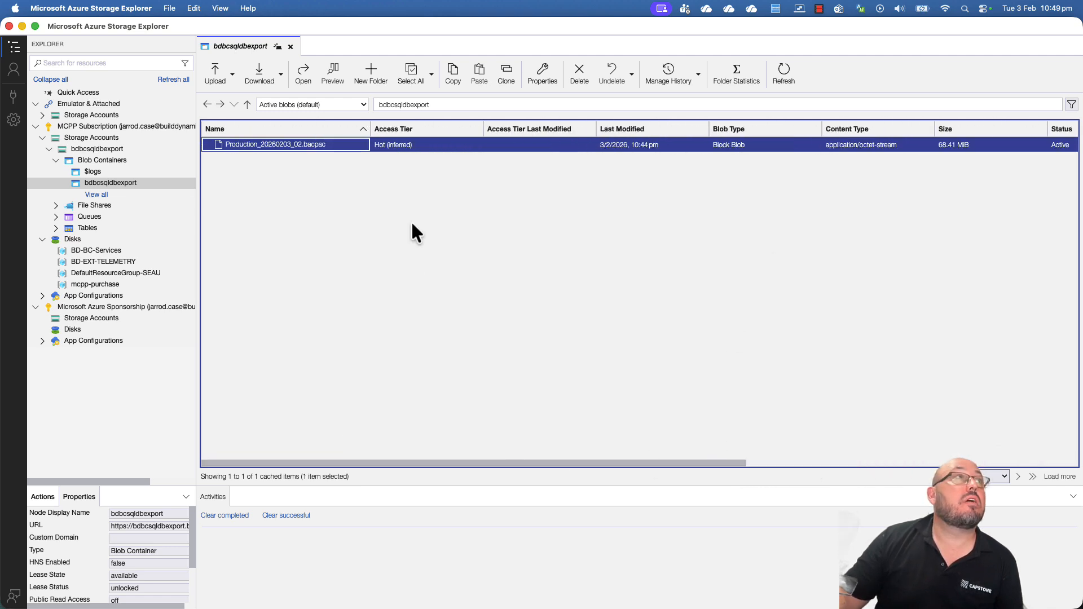
left_click(280, 74)
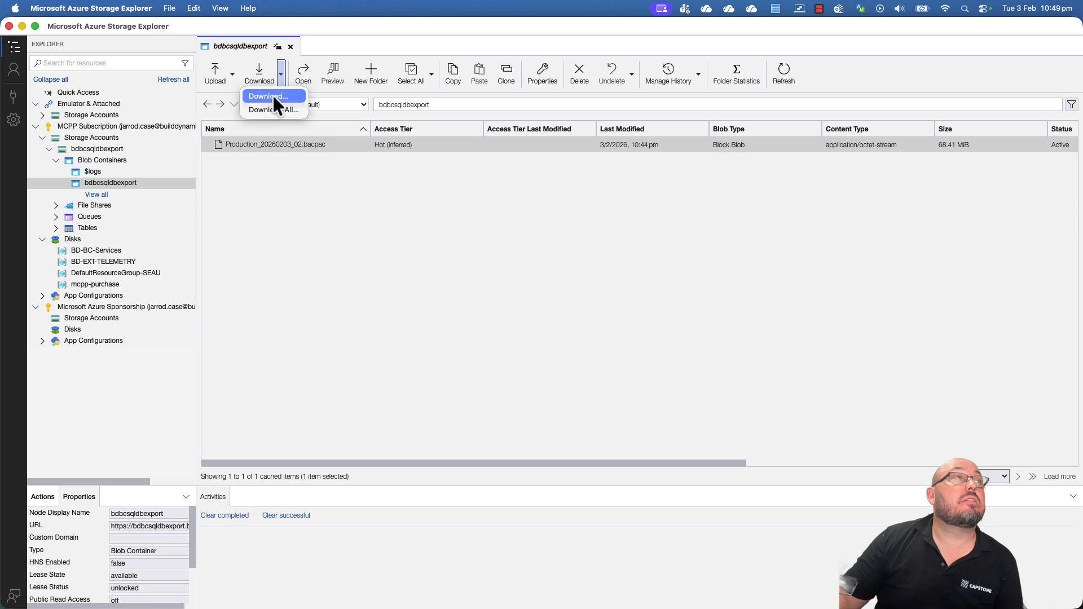
left_click(272, 96)
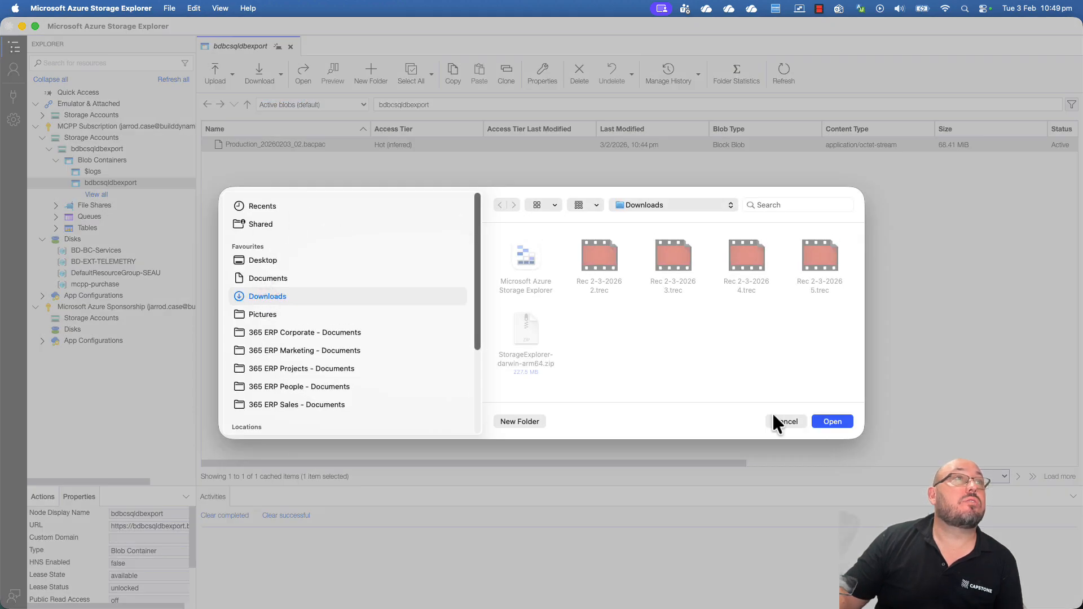
left_click(831, 422)
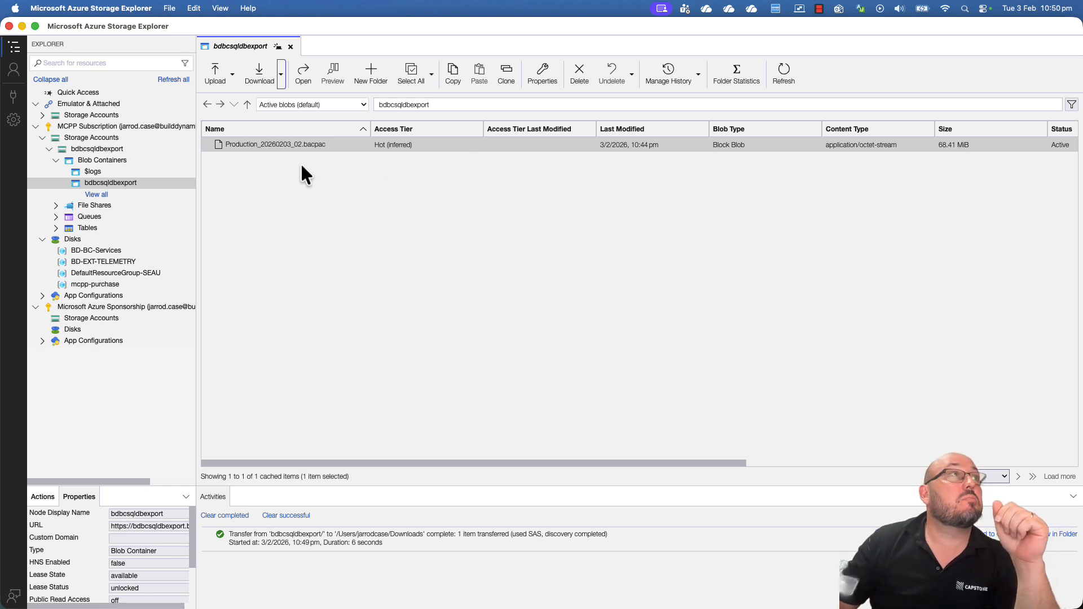
left_click(300, 145)
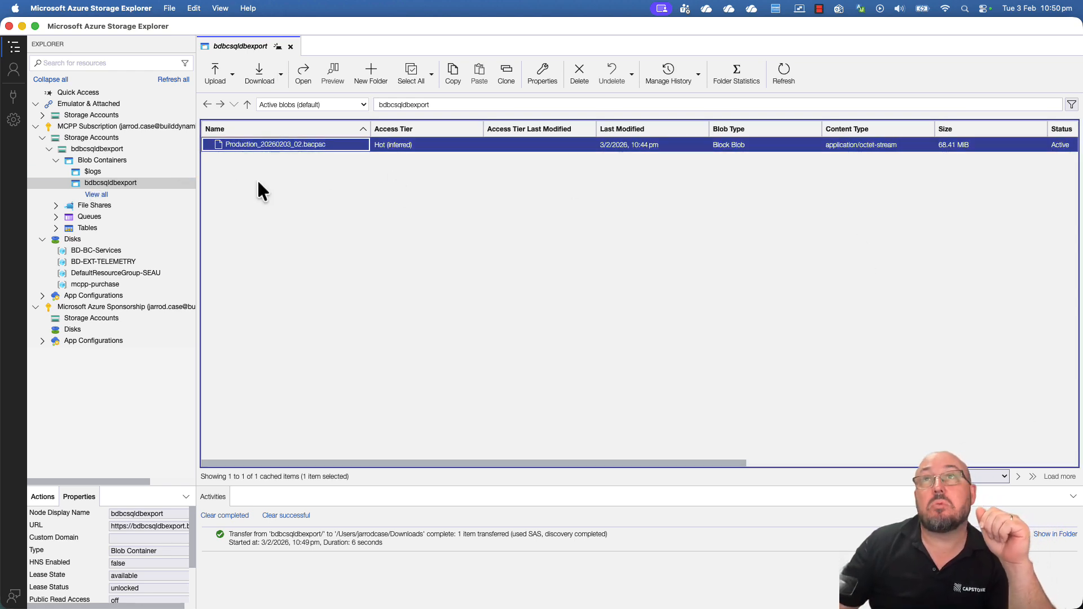